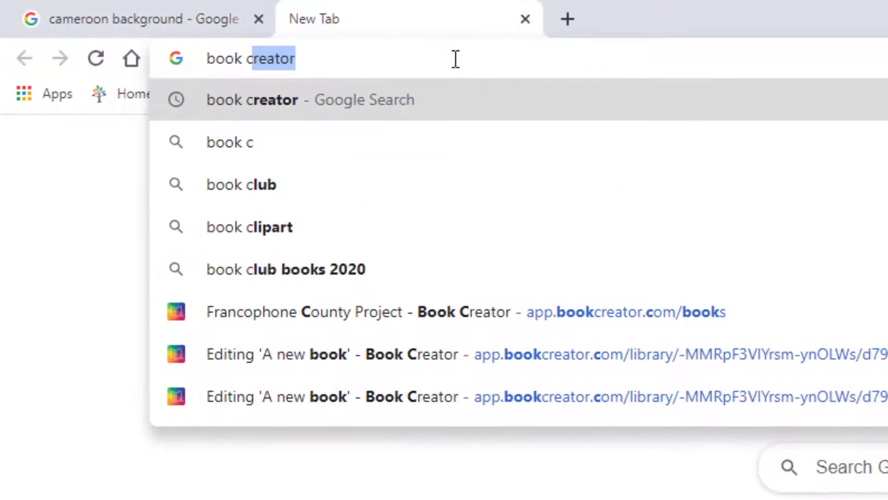
# - Search for Book Creator, open bookcreator.com and sign in with the Google account
pyautogui.press('Return')
pyautogui.click(413, 346)
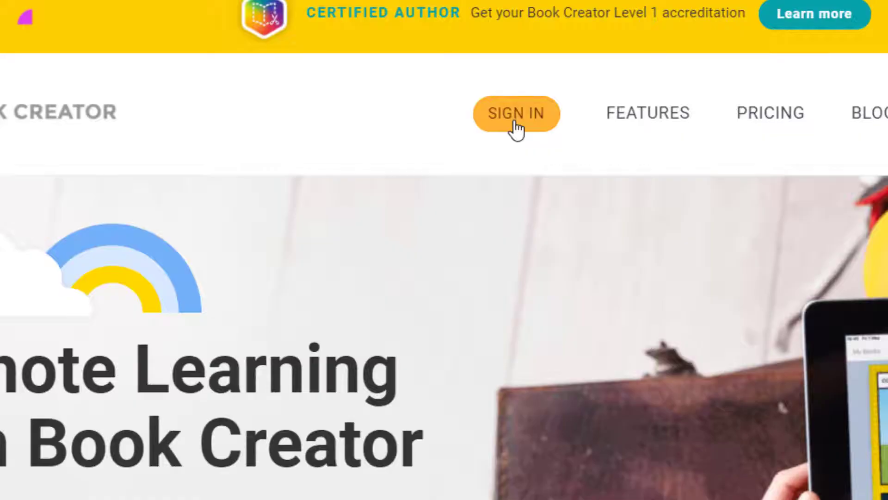
pyautogui.click(516, 122)
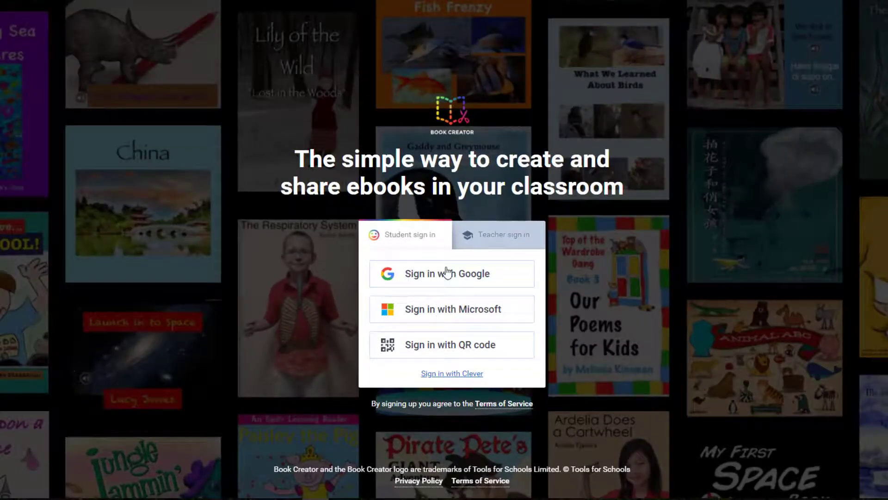
pyautogui.click(447, 273)
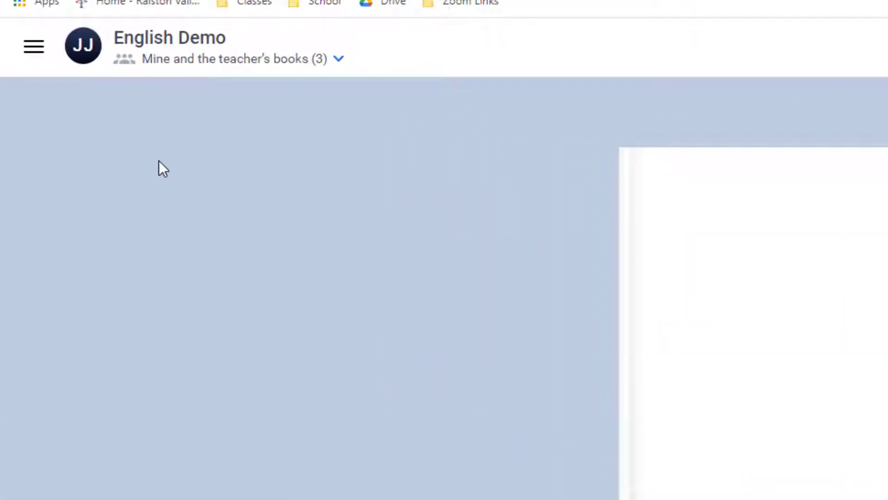
# - Join the Francophone County Project library by pasting its library code
pyautogui.click(21, 75)
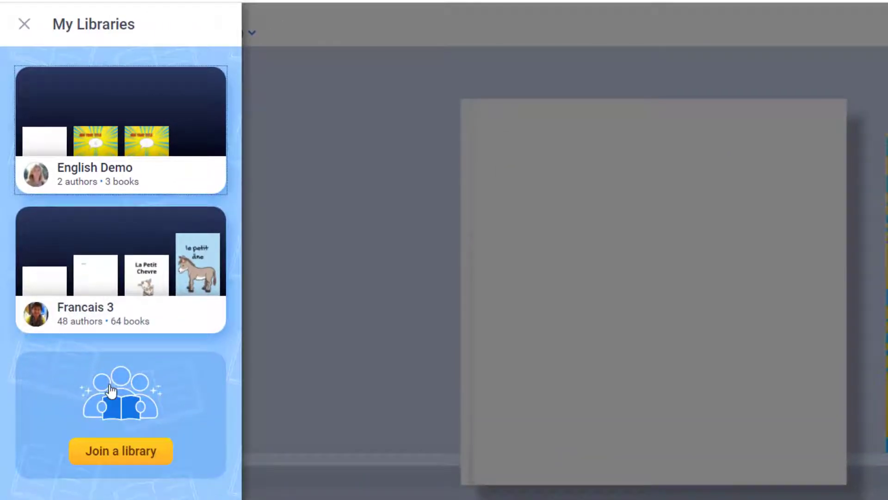
pyautogui.click(116, 453)
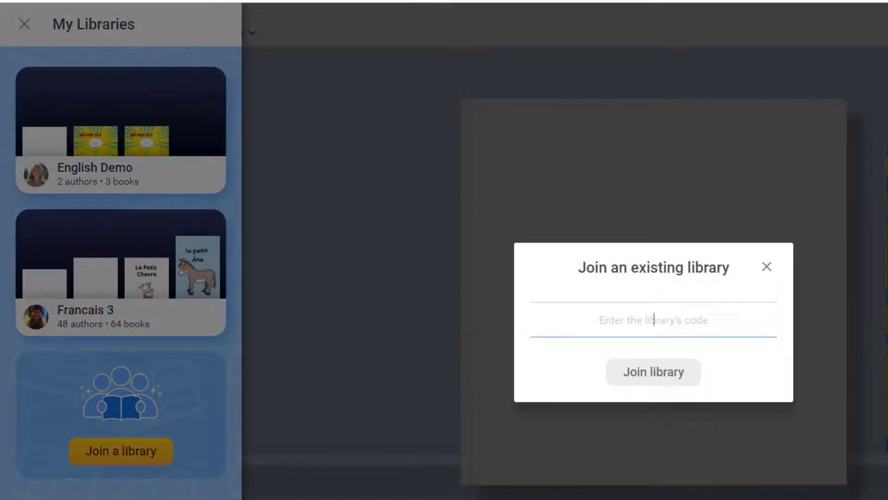
pyautogui.click(654, 319)
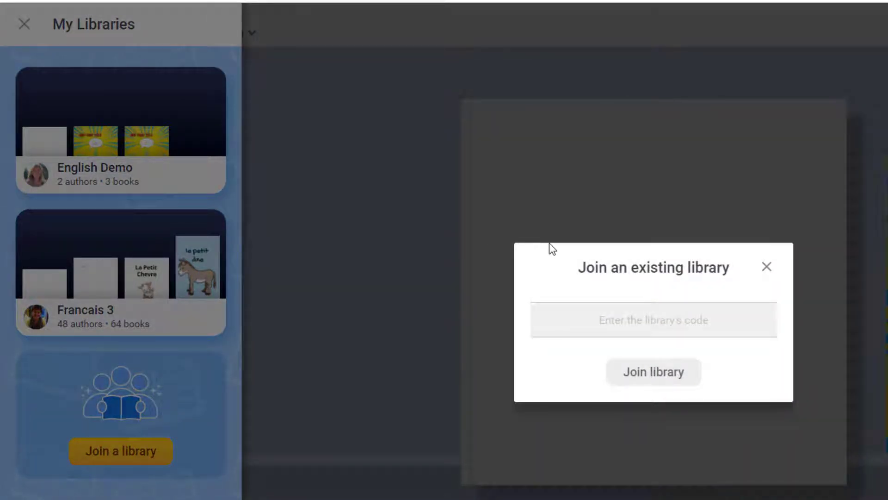
pyautogui.click(641, 320)
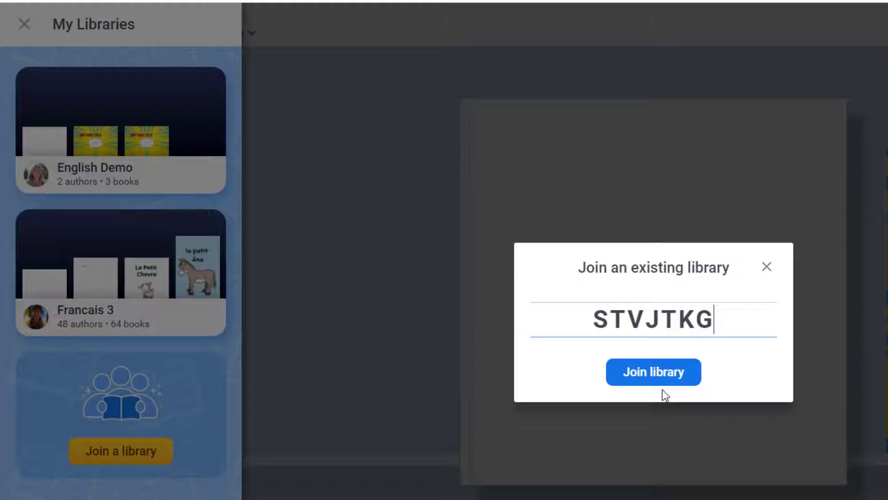
pyautogui.click(664, 370)
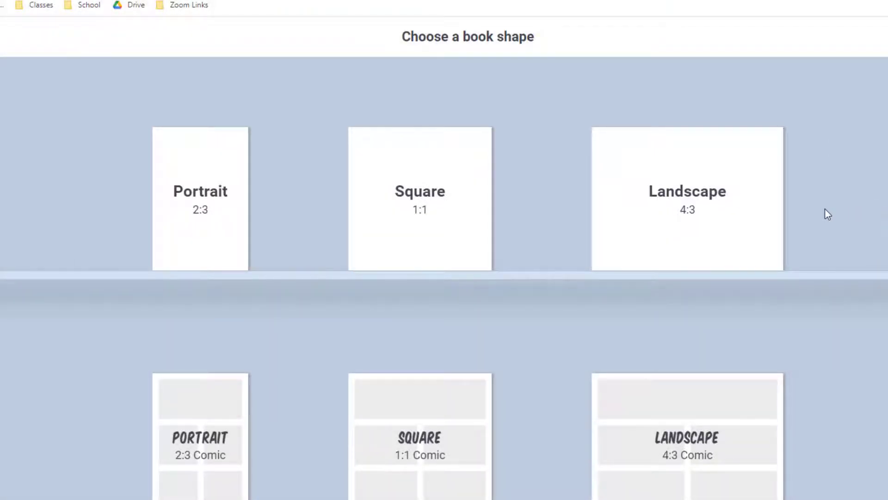
# - Create a new book with the Landscape 4:3 shape
pyautogui.click(715, 223)
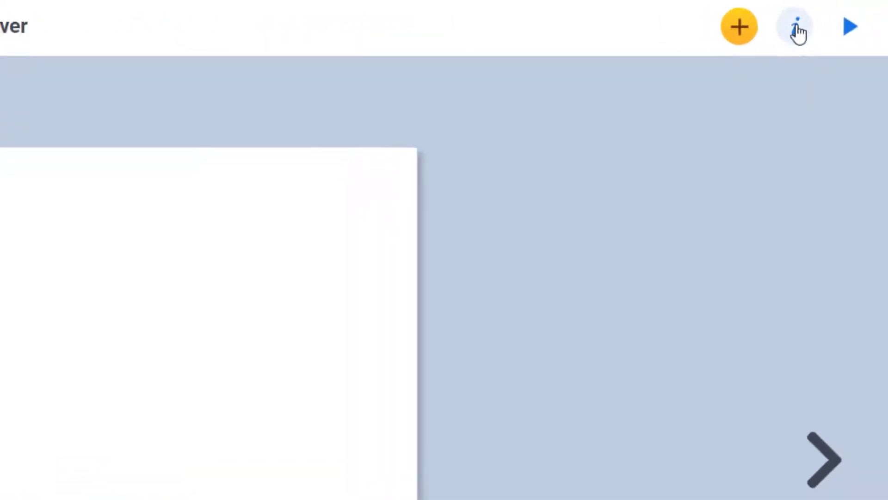
# - Give the cover a tan parchment texture background after trying brown and a starry pattern
pyautogui.click(779, 28)
pyautogui.click(819, 135)
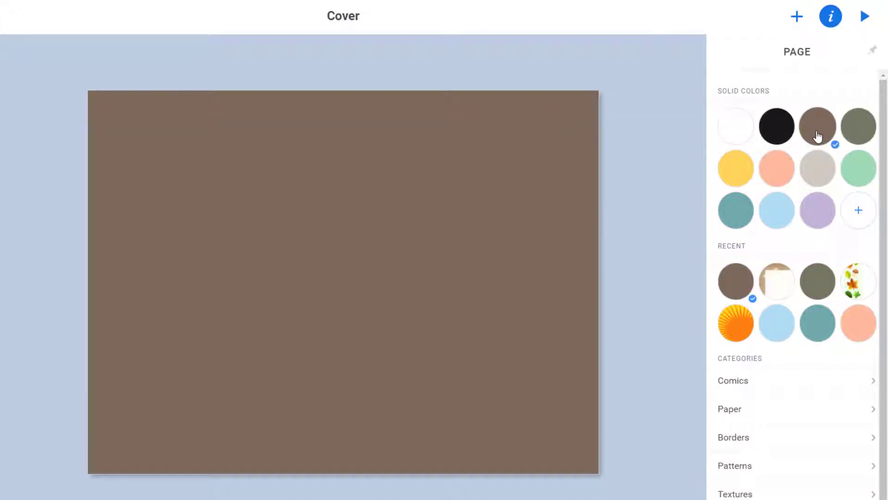
pyautogui.click(755, 464)
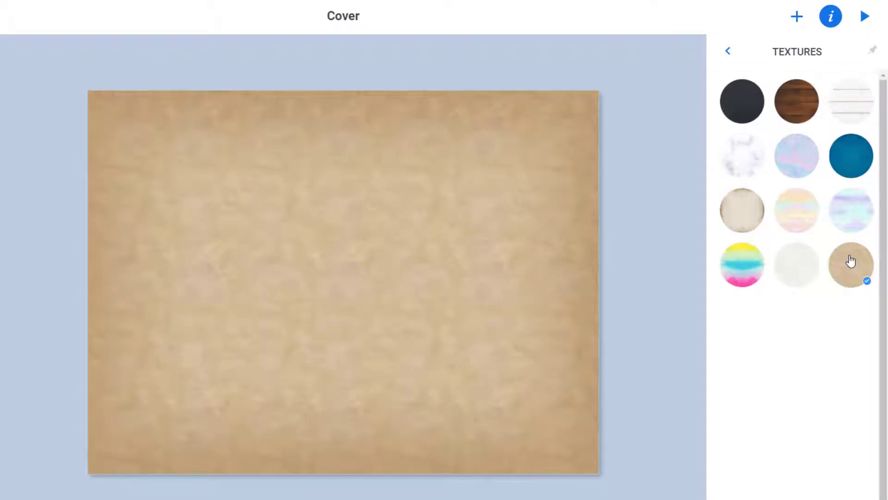
pyautogui.click(725, 54)
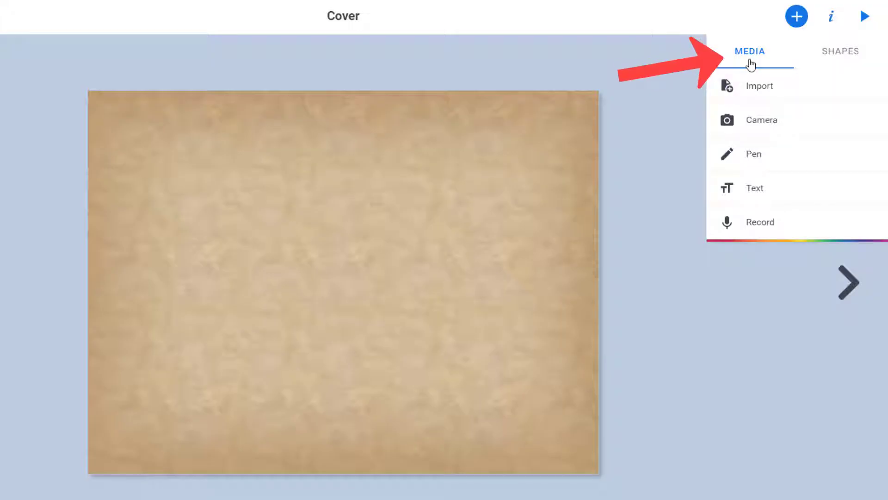
# - Import the cloud-topped green mountain photo from a Google image search for 'cameroon' onto the cover
pyautogui.click(765, 90)
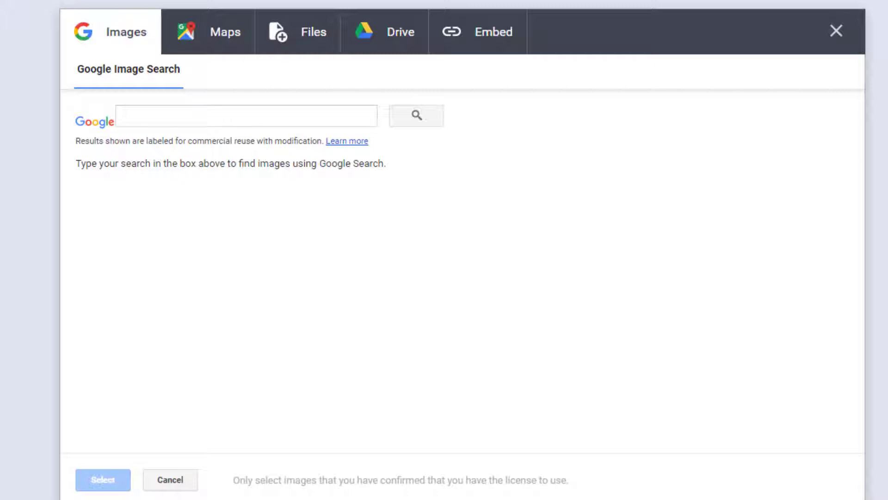
pyautogui.click(271, 122)
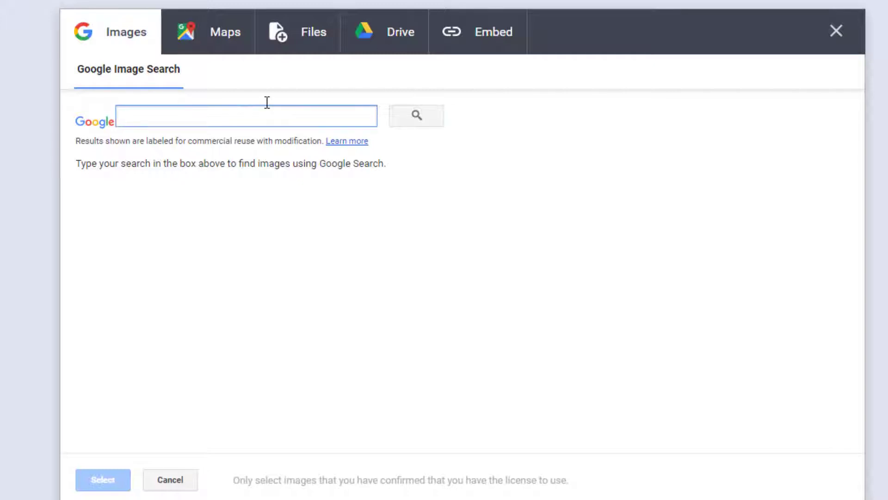
pyautogui.write('cameroon')
pyautogui.press('Return')
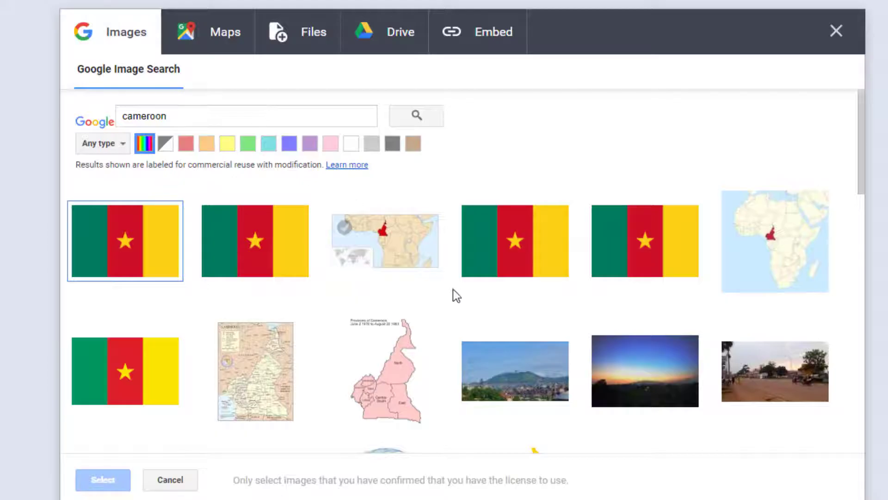
pyautogui.scroll(-5, 505, 296)
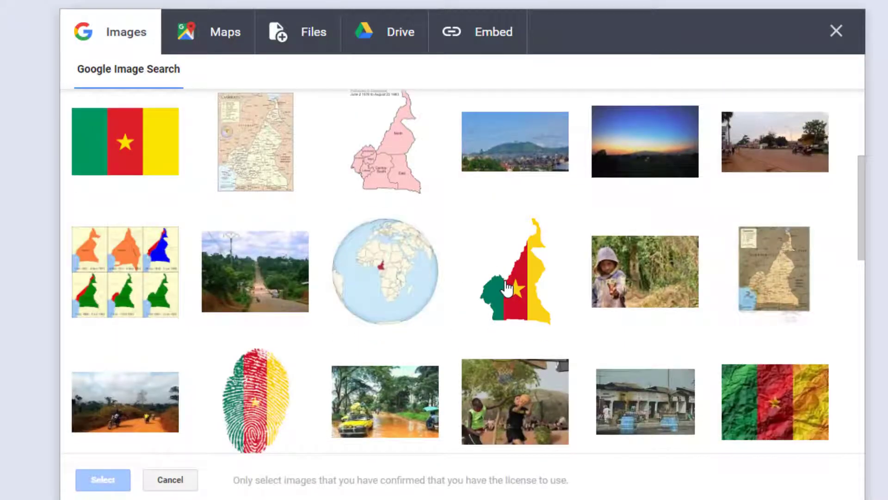
pyautogui.scroll(-3, 507, 288)
pyautogui.scroll(5, 511, 284)
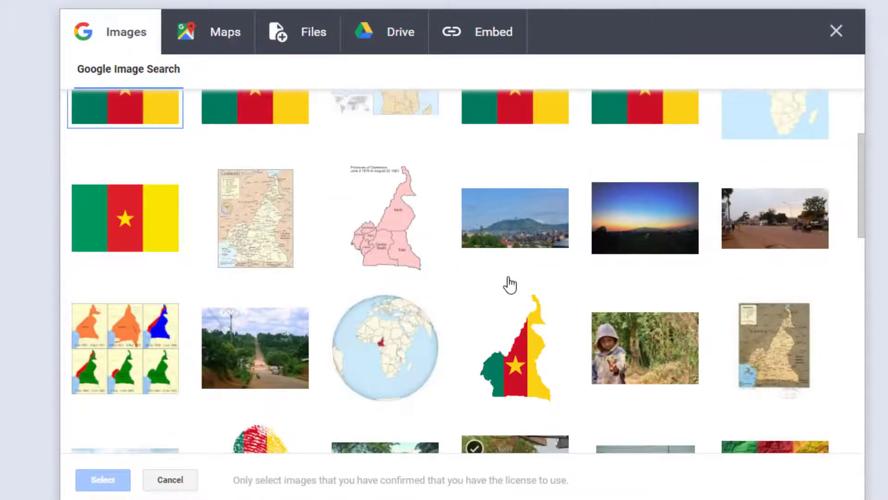
pyautogui.scroll(-6, 511, 284)
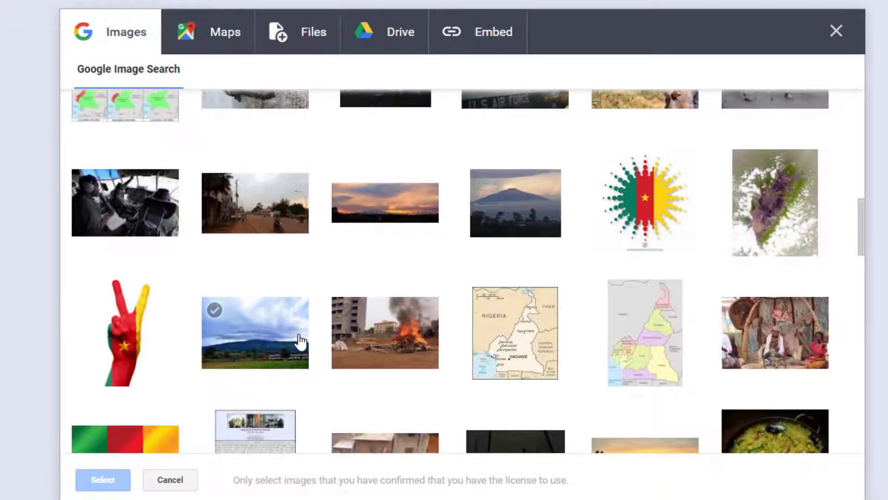
pyautogui.click(289, 341)
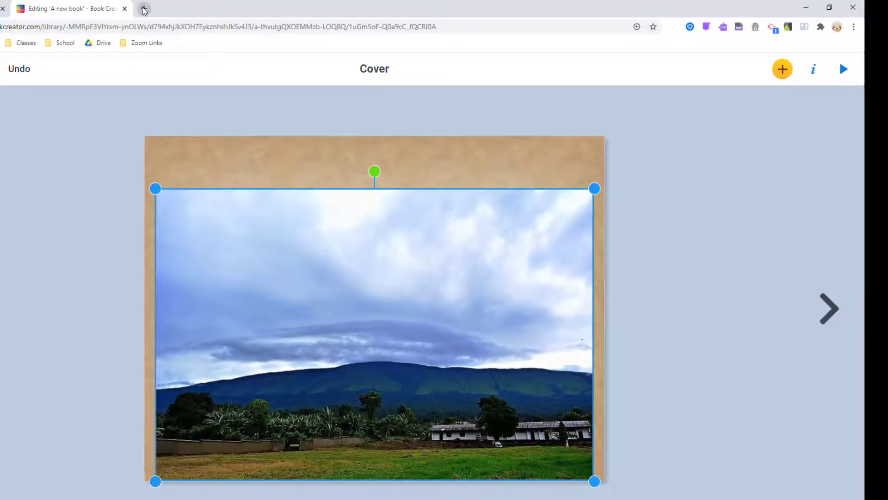
# - In a new tab, search Google Images for 'cameroon' and preview the red-roofed hillside photo
pyautogui.click(143, 8)
pyautogui.write('cameroon')
pyautogui.press('Return')
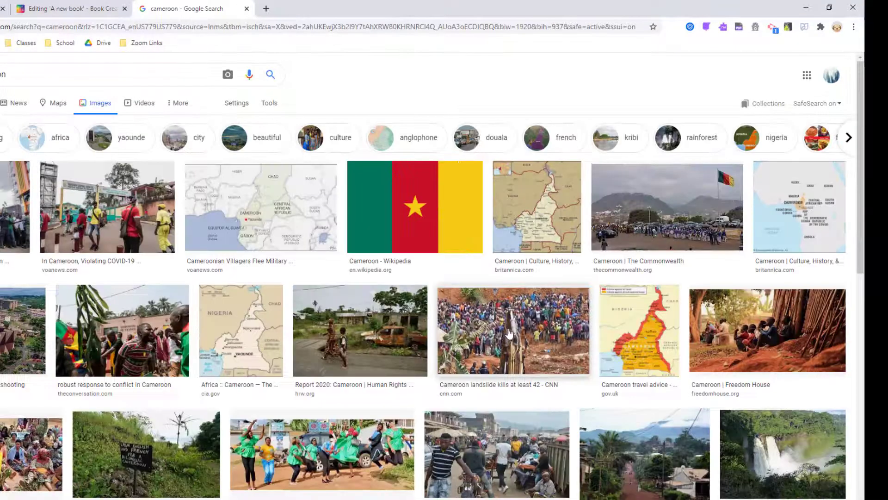
pyautogui.scroll(-10, 578, 315)
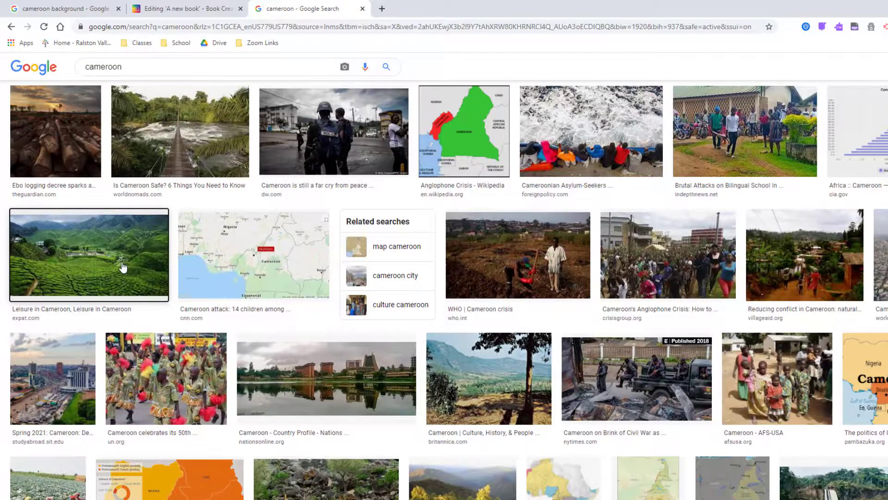
pyautogui.scroll(1, 128, 268)
pyautogui.scroll(-1, 132, 268)
pyautogui.click(137, 269)
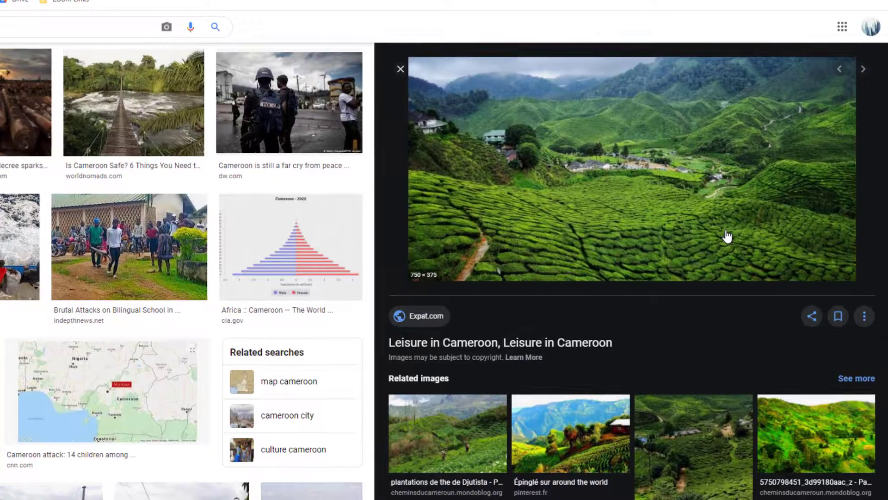
pyautogui.click(598, 442)
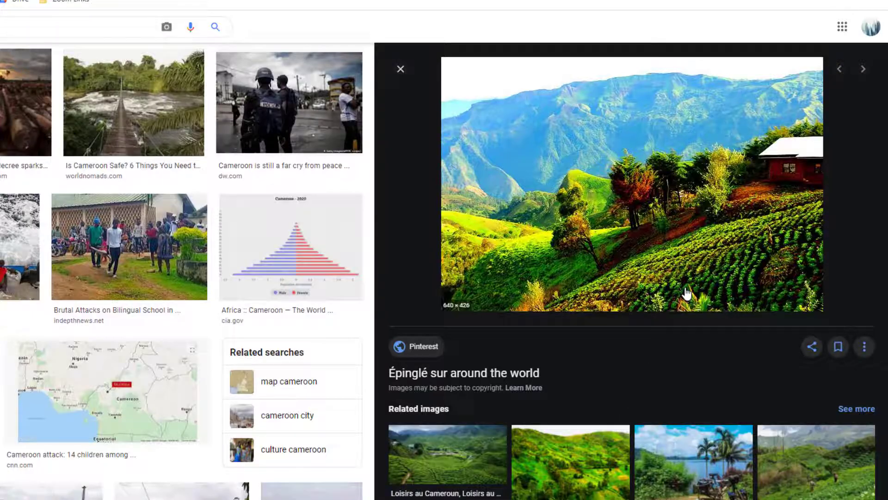
# - Drag the hillside image over to the Book Creator tab and drop it onto the cover
pyautogui.moveTo(689, 272); pyautogui.dragTo(383, 32)
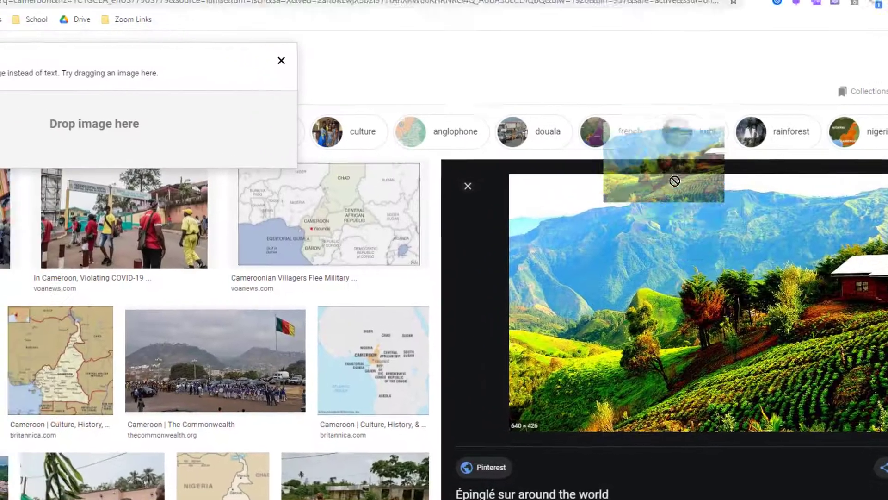
pyautogui.moveTo(638, 110); pyautogui.dragTo(250, 140)
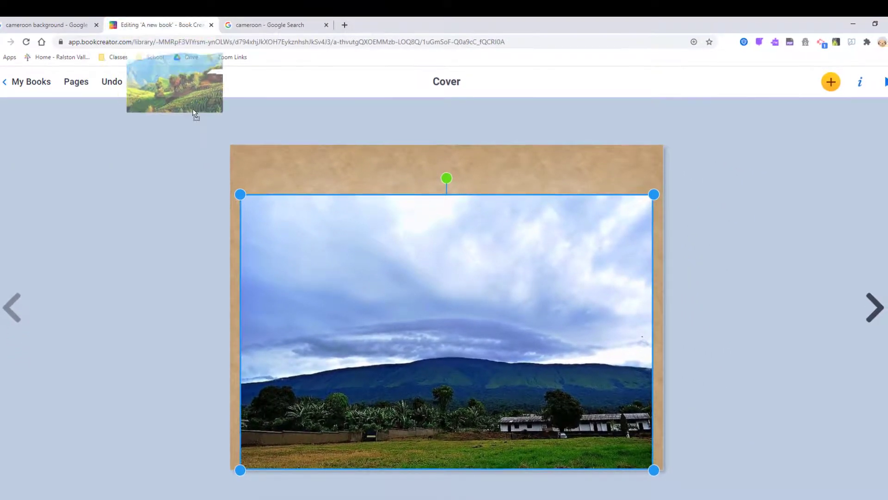
pyautogui.moveTo(194, 113); pyautogui.dragTo(400, 299)
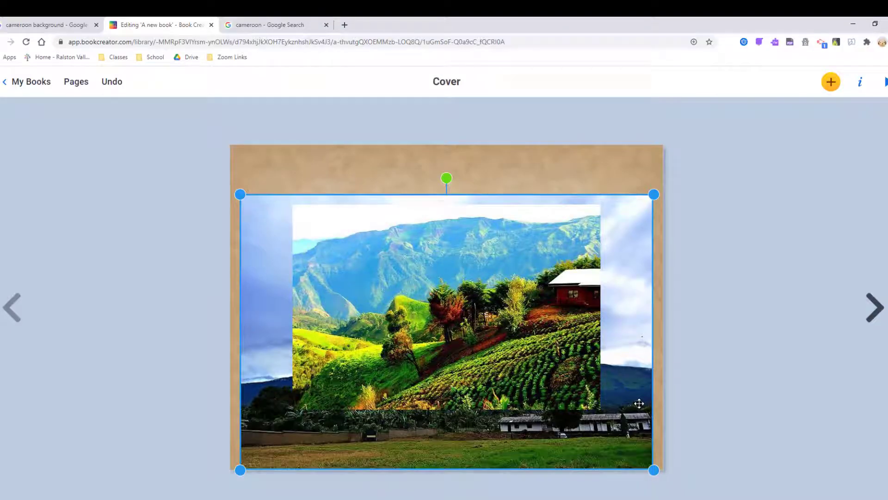
# - Delete the sky photo and stretch the hillside photo to the cover's full width, leaving a textured top strip
pyautogui.press('Delete')
pyautogui.click(536, 366)
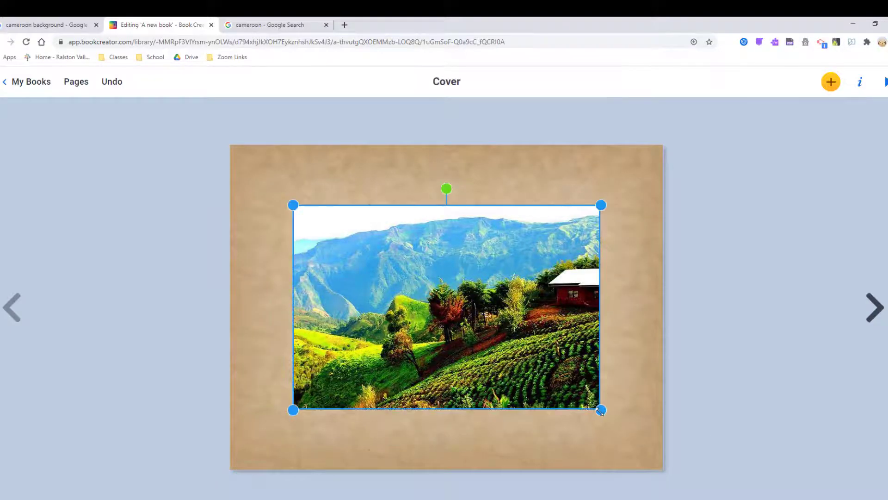
pyautogui.moveTo(601, 410); pyautogui.dragTo(663, 491)
pyautogui.moveTo(559, 423); pyautogui.dragTo(495, 403)
pyautogui.moveTo(611, 461); pyautogui.dragTo(669, 480)
pyautogui.click(730, 413)
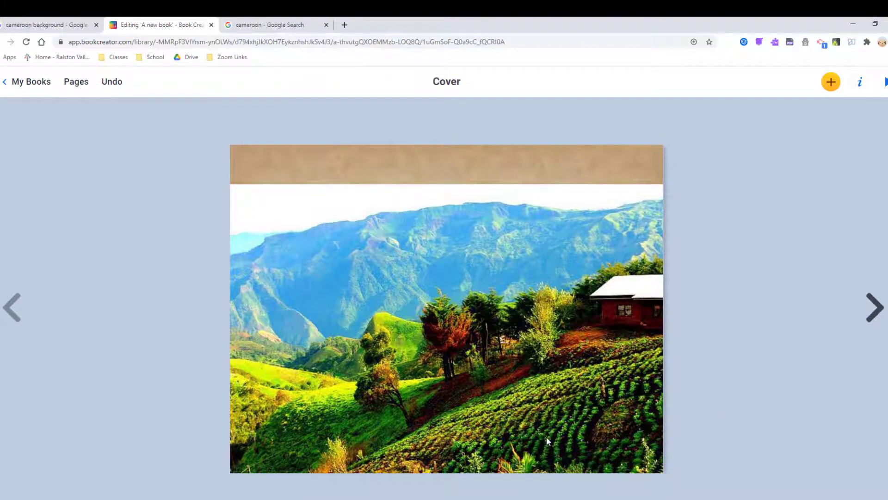
pyautogui.click(241, 19)
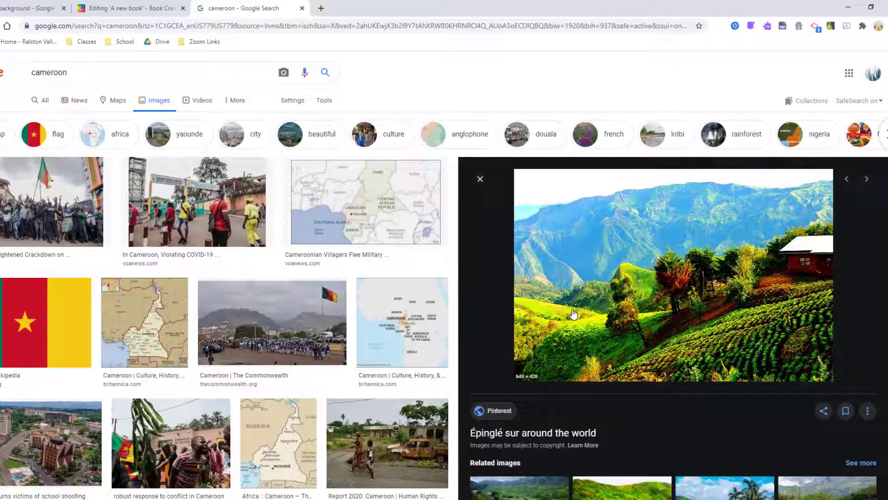
pyautogui.scroll(-5, 618, 266)
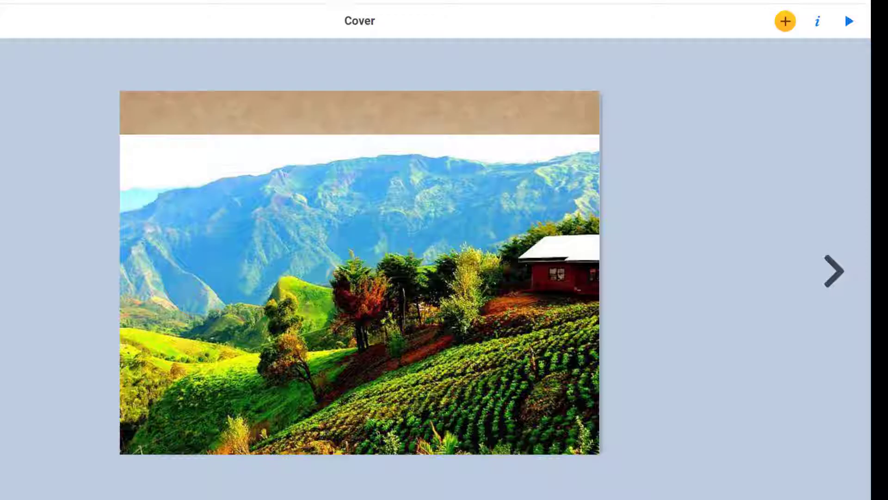
# - Add a 'Cameroon' text box, enlarge it and move it into the top strip
pyautogui.click(784, 28)
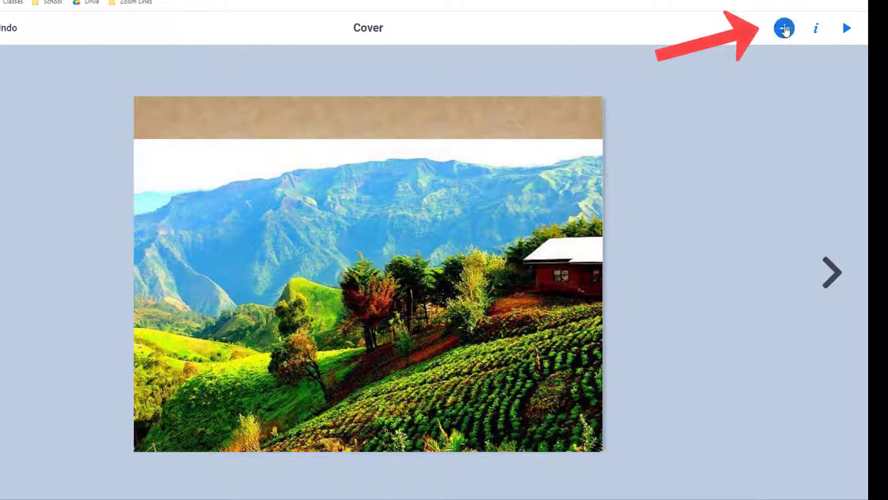
pyautogui.click(762, 189)
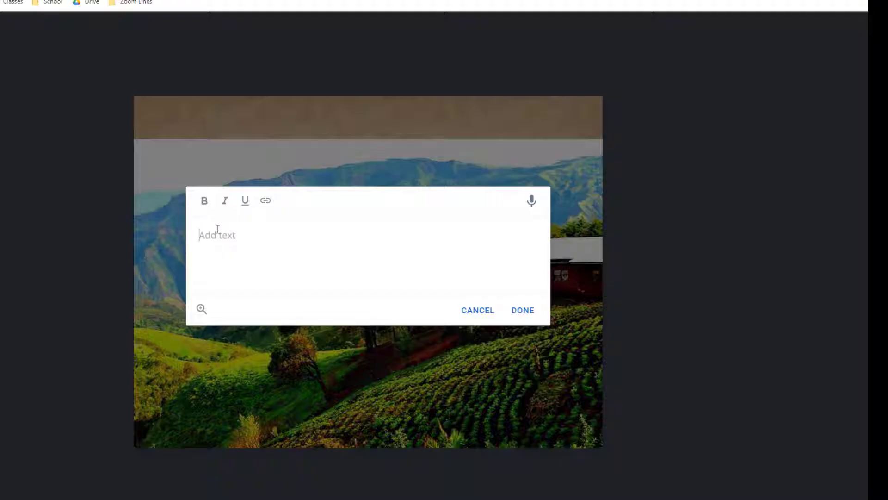
pyautogui.write('Cameroon')
pyautogui.click(524, 311)
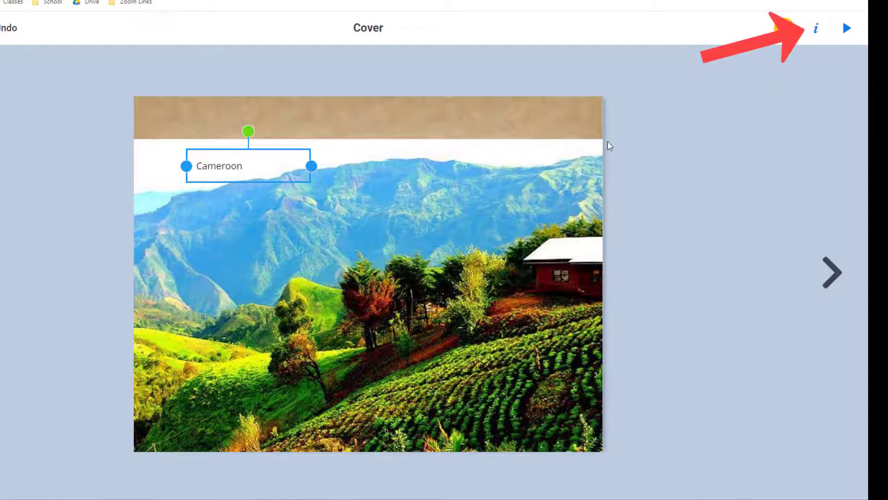
pyautogui.click(821, 33)
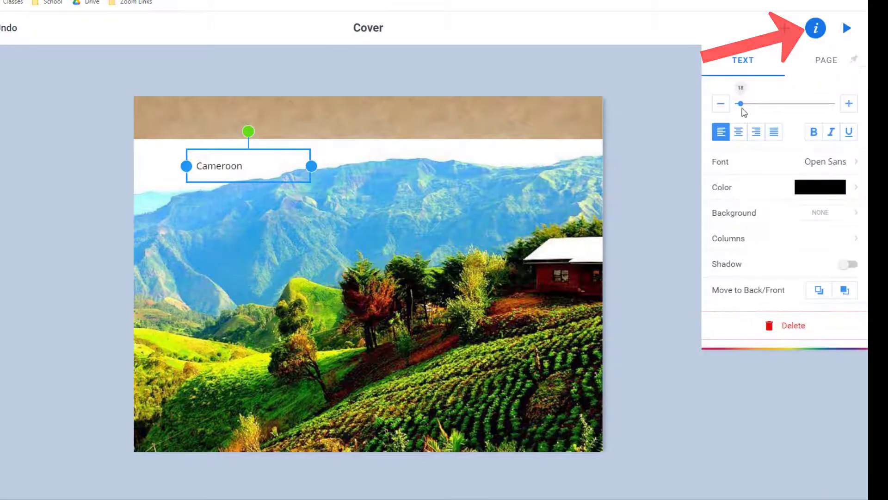
pyautogui.moveTo(741, 104); pyautogui.dragTo(761, 105)
pyautogui.moveTo(258, 187); pyautogui.dragTo(234, 136)
# - Set the title font to Montserrat with a custom dark colour
pyautogui.click(816, 28)
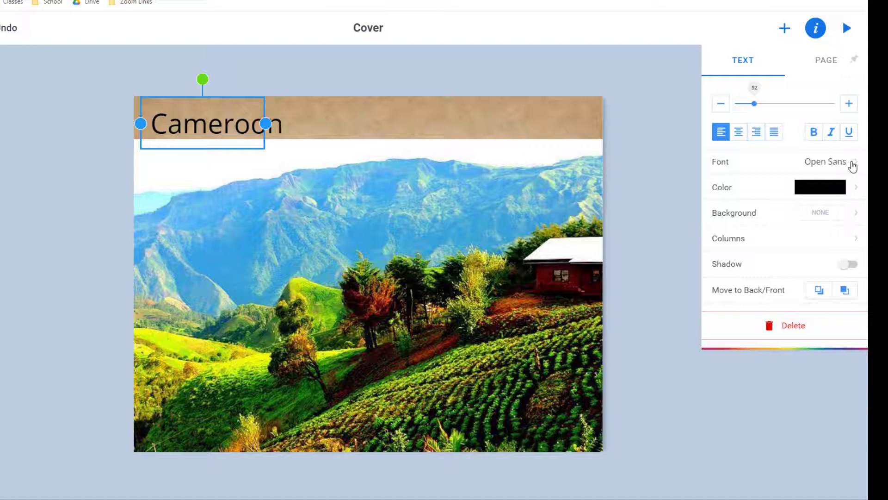
pyautogui.click(853, 162)
pyautogui.click(787, 236)
pyautogui.click(849, 189)
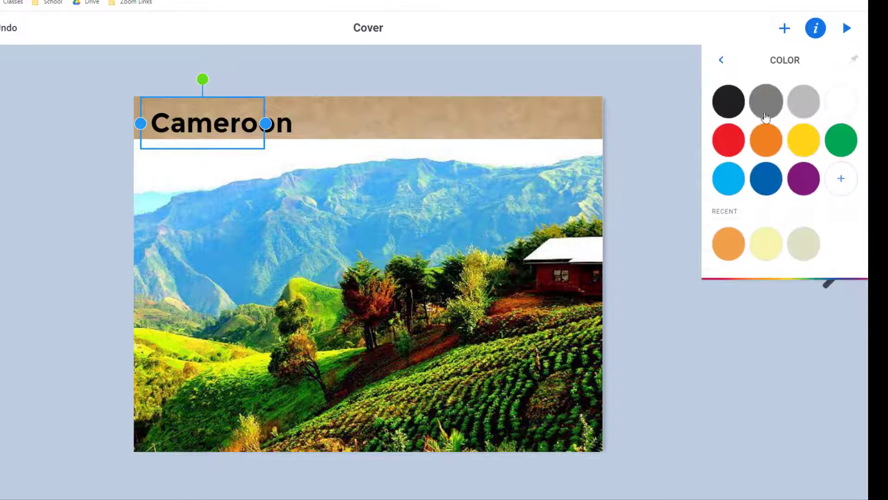
pyautogui.click(841, 179)
pyautogui.click(831, 204)
pyautogui.click(718, 199)
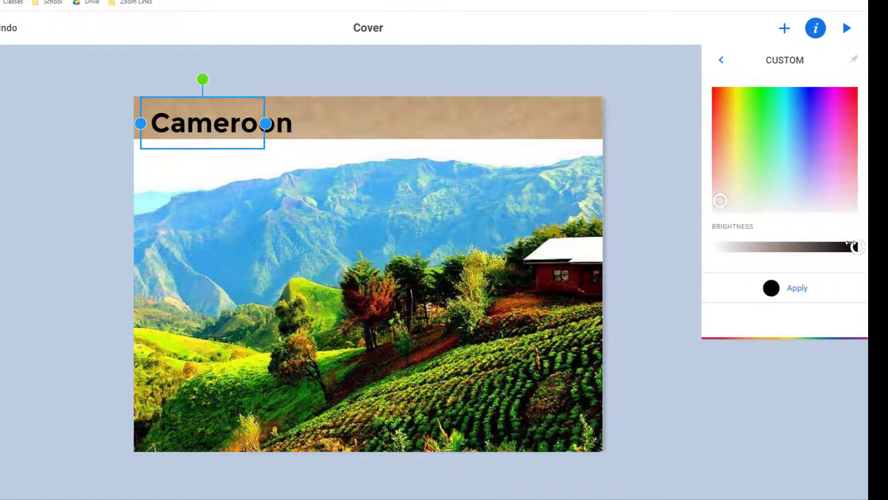
pyautogui.click(671, 190)
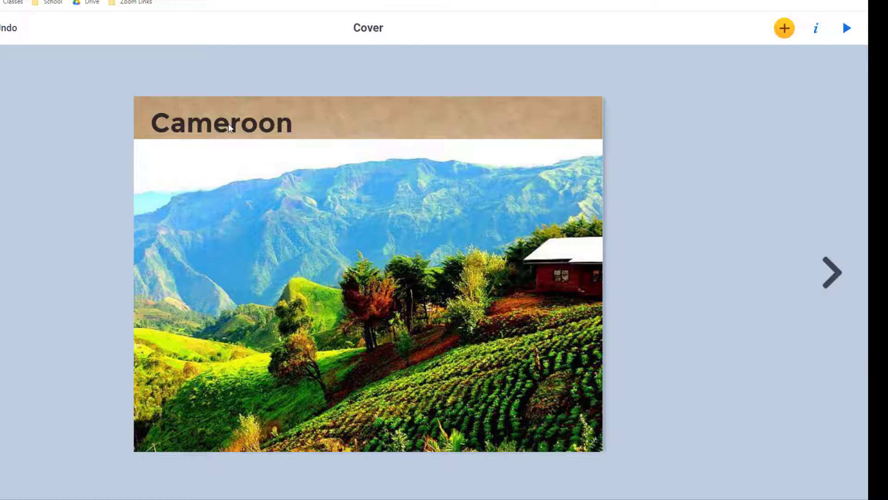
# - Give the Cameroon title a drop shadow and begin adding an author byline
pyautogui.doubleClick(229, 123)
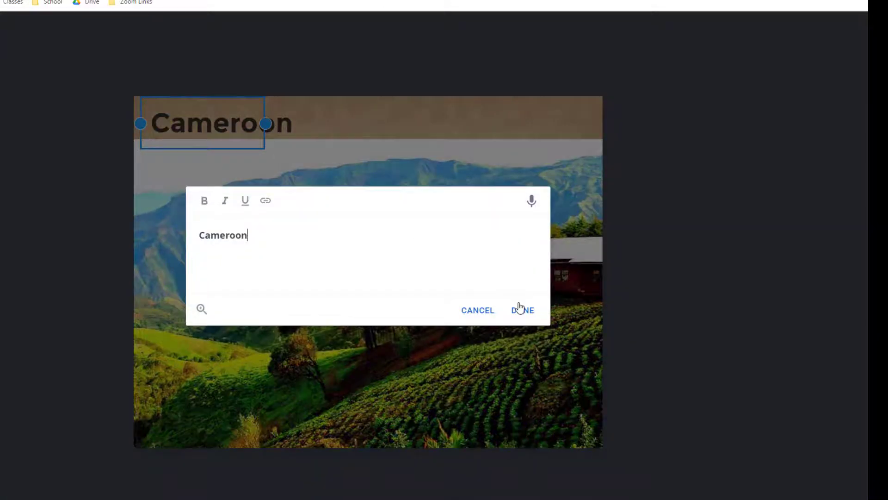
pyautogui.click(490, 311)
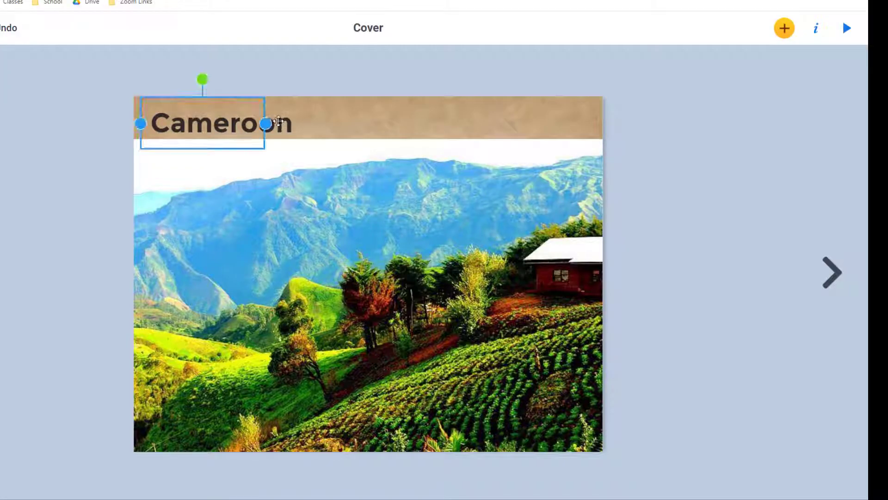
pyautogui.click(816, 30)
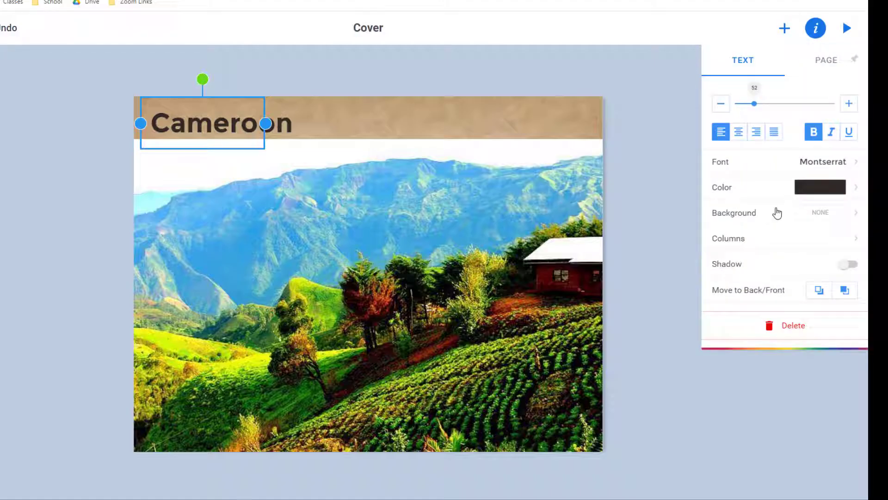
pyautogui.click(851, 267)
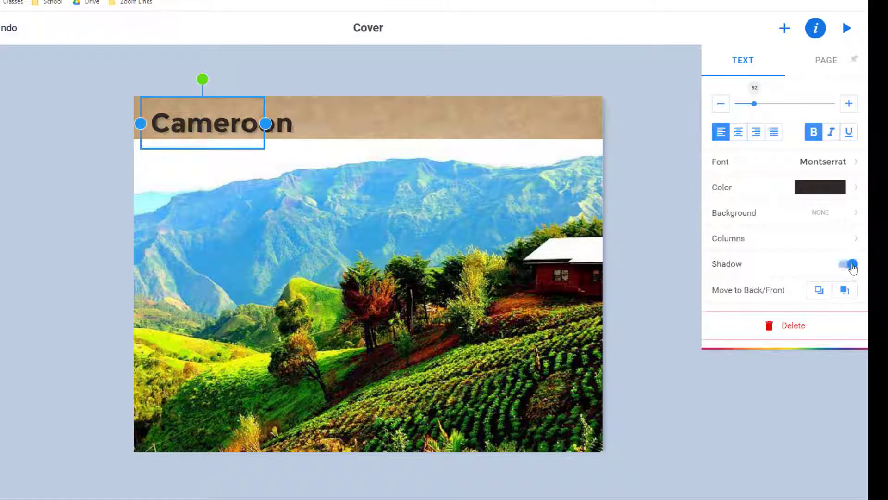
pyautogui.click(784, 28)
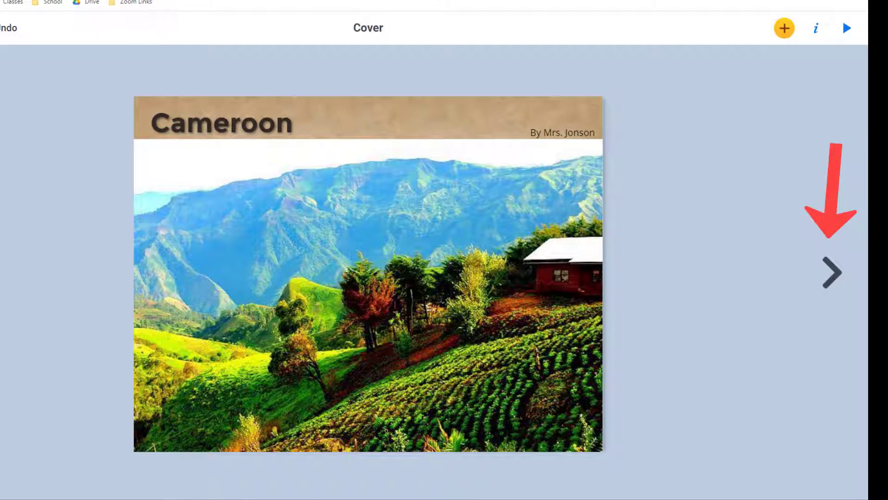
# - Go to page 2 and give it the taped brown paper background from Recent
pyautogui.click(840, 272)
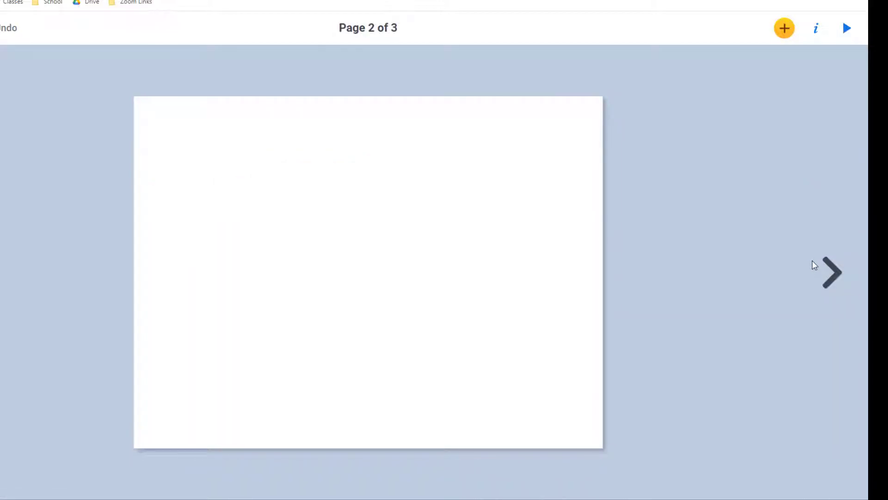
pyautogui.click(823, 31)
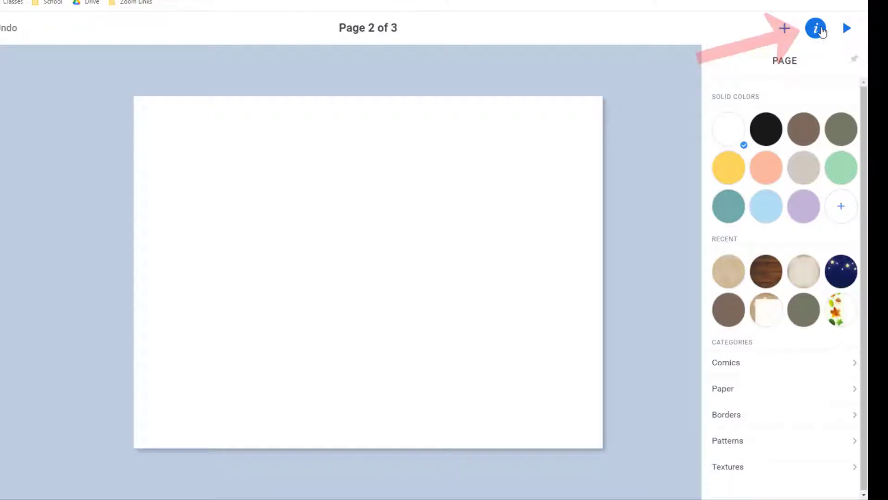
pyautogui.click(762, 320)
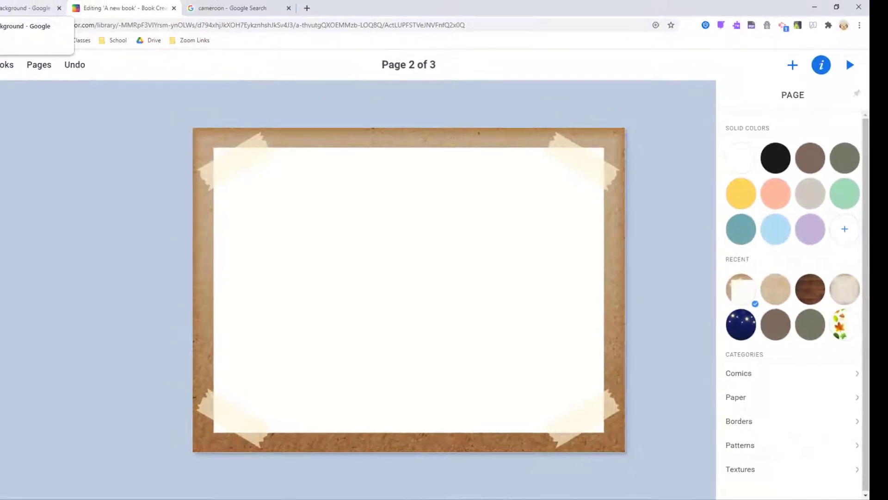
# - Drag the football stadium photo from the cameroon background image results onto page 2
pyautogui.click(18, 8)
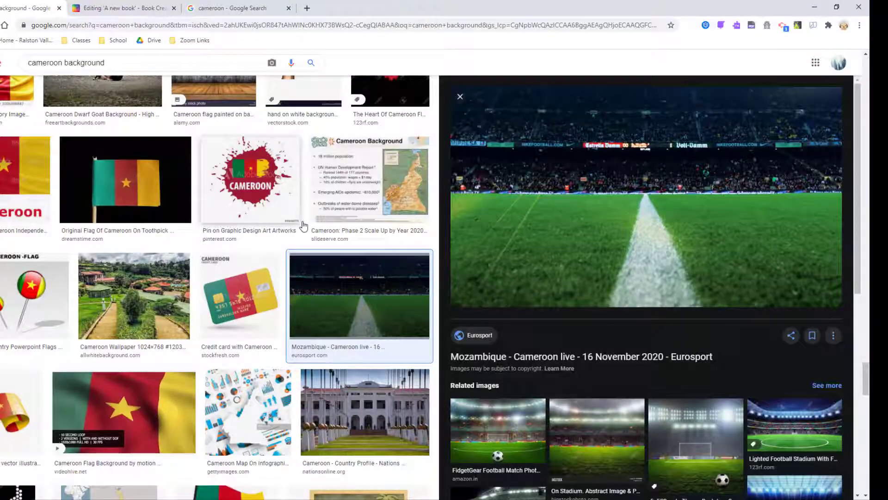
pyautogui.moveTo(637, 251); pyautogui.dragTo(270, 272)
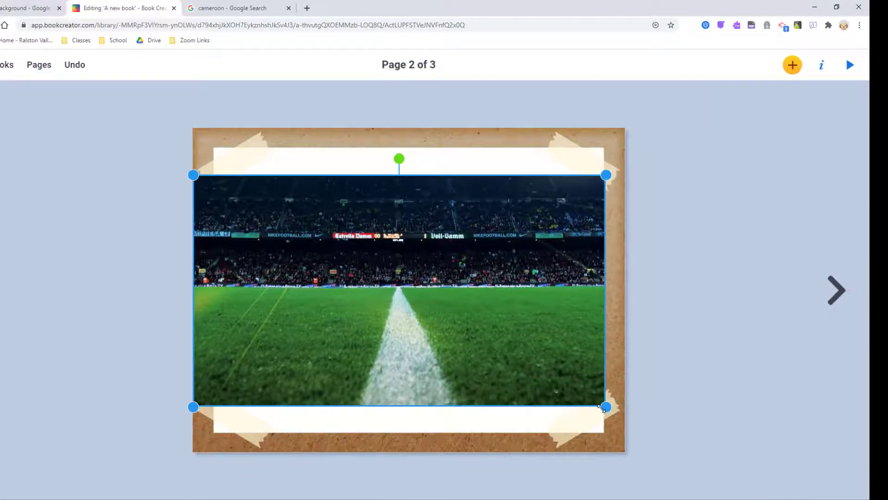
# - Enlarge the stadium photo to the page width and move it lower on page 2
pyautogui.moveTo(604, 408); pyautogui.dragTo(624, 417)
pyautogui.moveTo(540, 343); pyautogui.dragTo(547, 380)
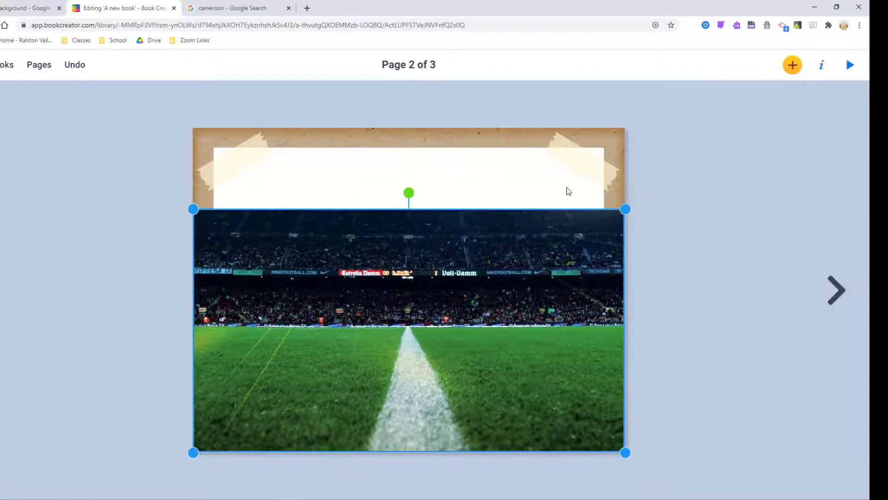
pyautogui.click(569, 191)
# - Try a solid black page background, then undo it and the photo's last move
pyautogui.click(822, 65)
pyautogui.click(776, 158)
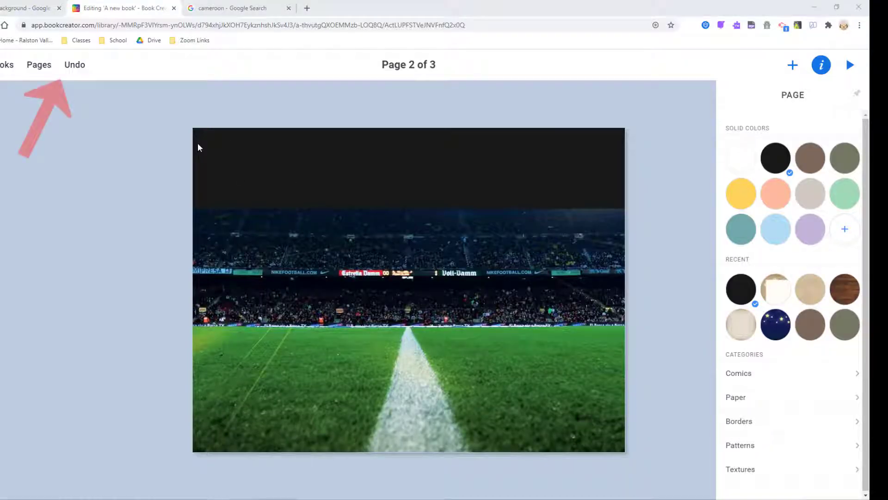
pyautogui.click(73, 74)
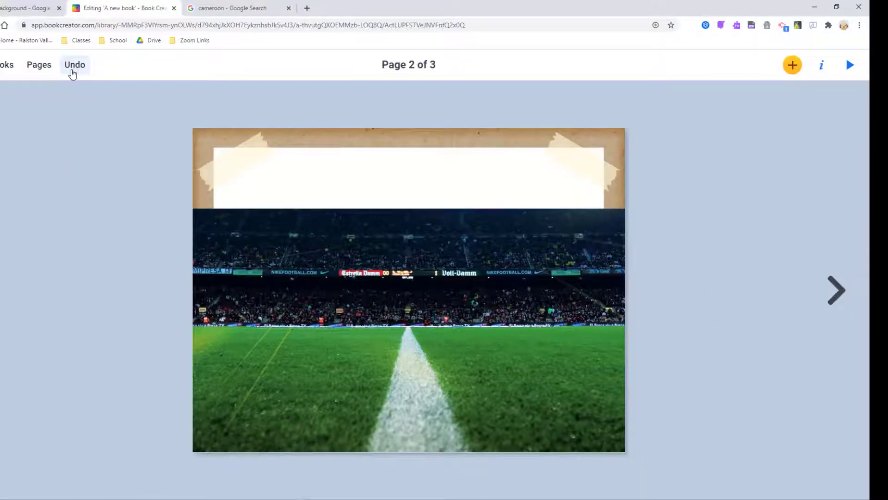
pyautogui.click(72, 74)
# - Delete the stadium photo and add the rural Limbe houses photo to page 2
pyautogui.press('Delete')
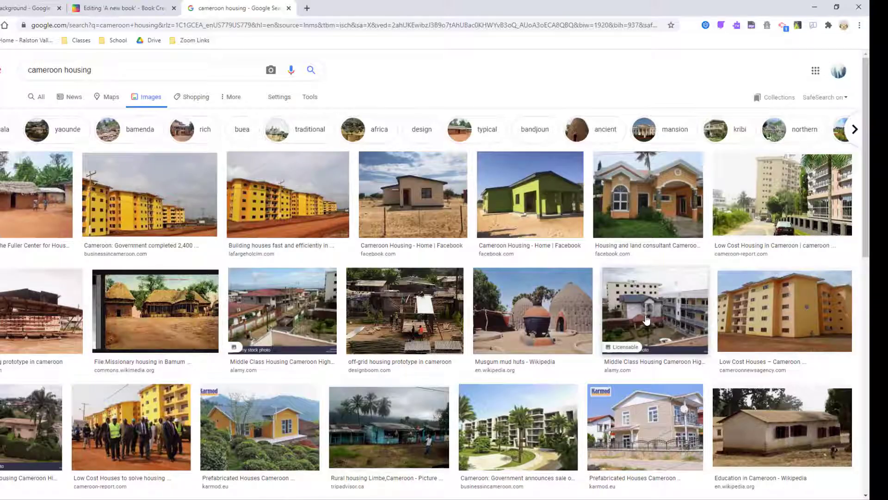
pyautogui.scroll(-3, 435, 286)
pyautogui.moveTo(388, 327)
pyautogui.mouseDown()
pyautogui.moveTo(251, 216)
pyautogui.moveTo(395, 315)
pyautogui.mouseUp()
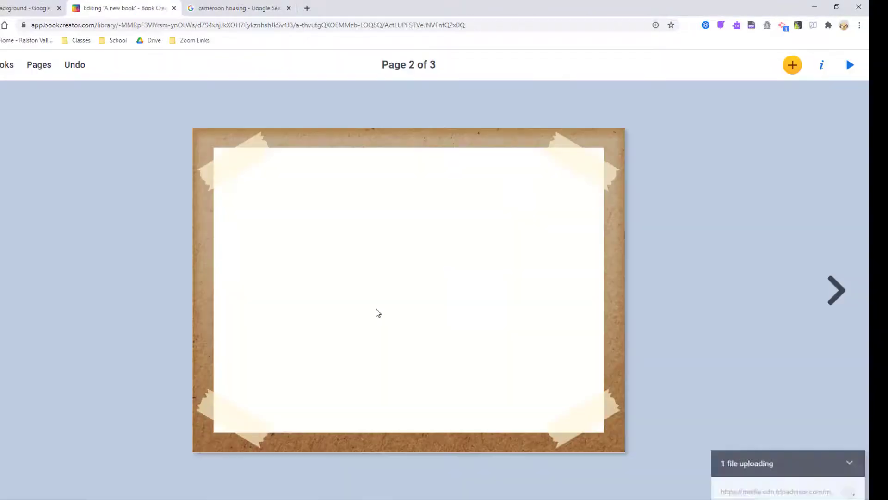
# - Add the Musgum mud huts photo from the housing results to the right of page 2
pyautogui.click(238, 8)
pyautogui.scroll(-5, 431, 302)
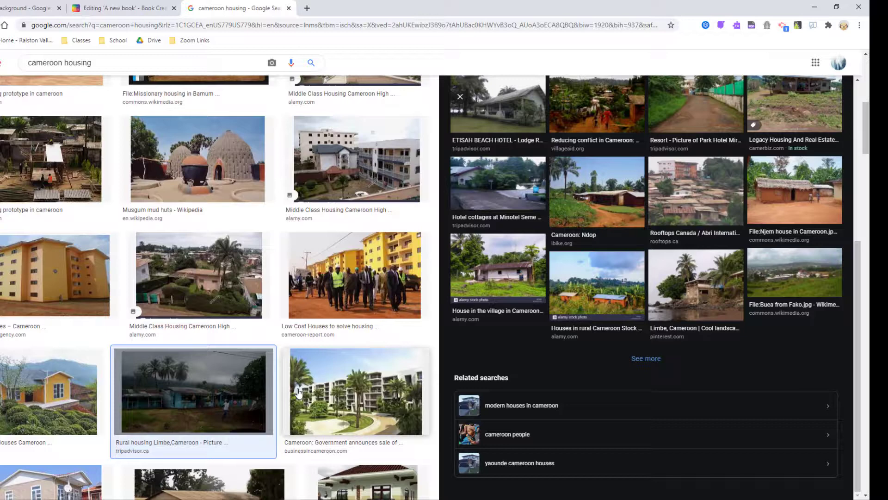
pyautogui.moveTo(187, 278); pyautogui.dragTo(373, 241)
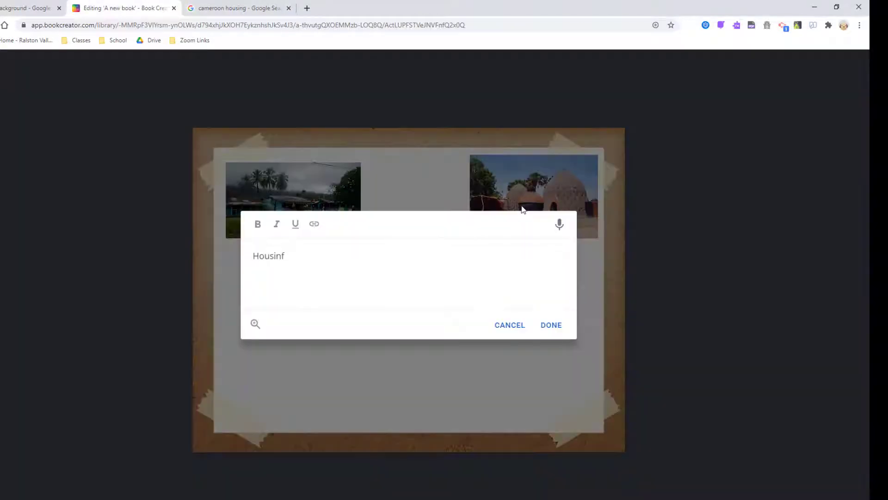
# - Move the Housing title to the top centre and set its font to Montserrat
pyautogui.click(823, 67)
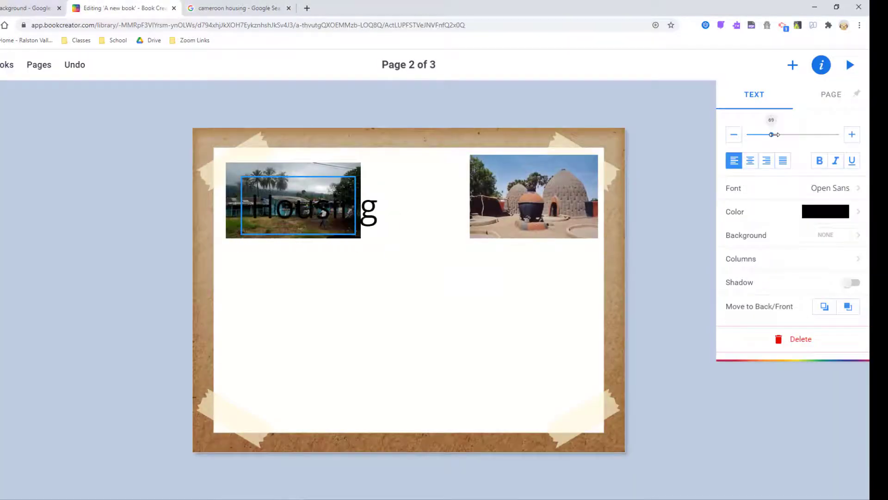
pyautogui.moveTo(314, 209); pyautogui.dragTo(416, 189)
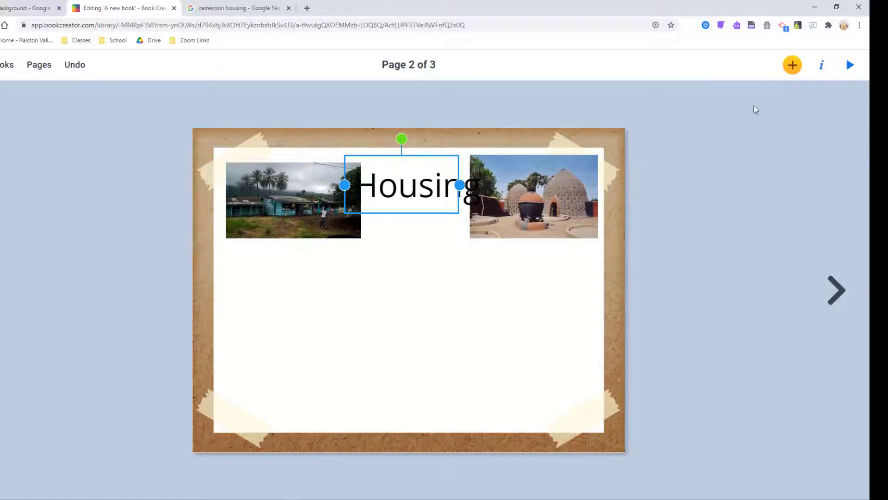
pyautogui.click(823, 70)
pyautogui.click(854, 188)
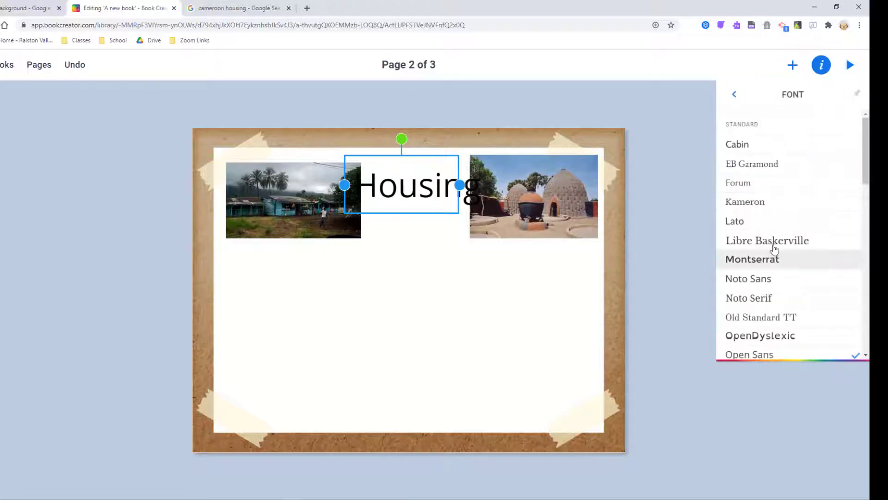
pyautogui.click(771, 259)
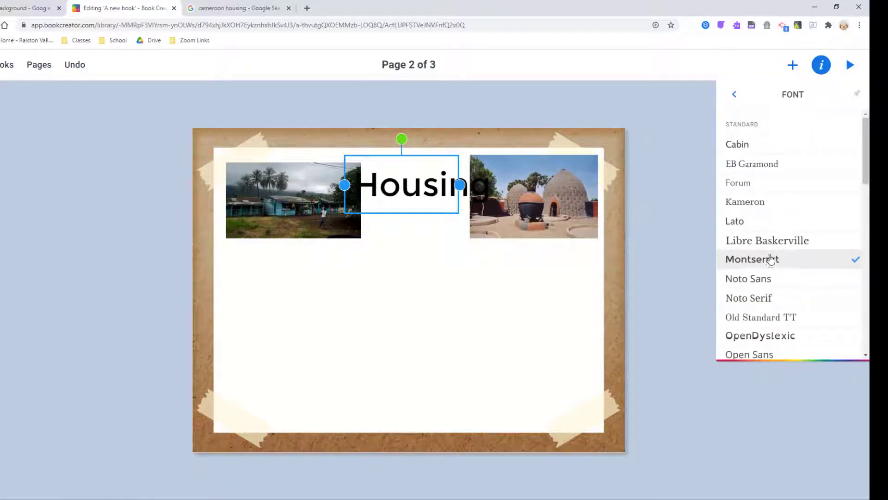
# - Give the Housing title a pale green background and widen its box
pyautogui.click(736, 95)
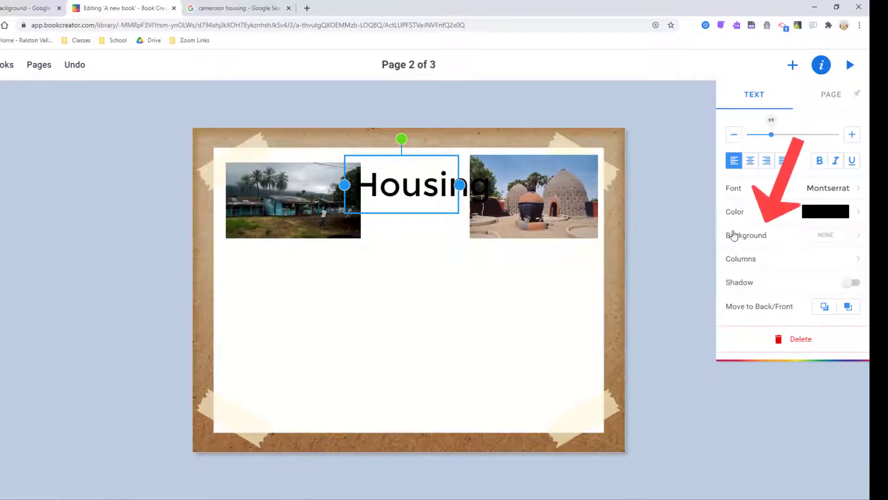
pyautogui.click(858, 236)
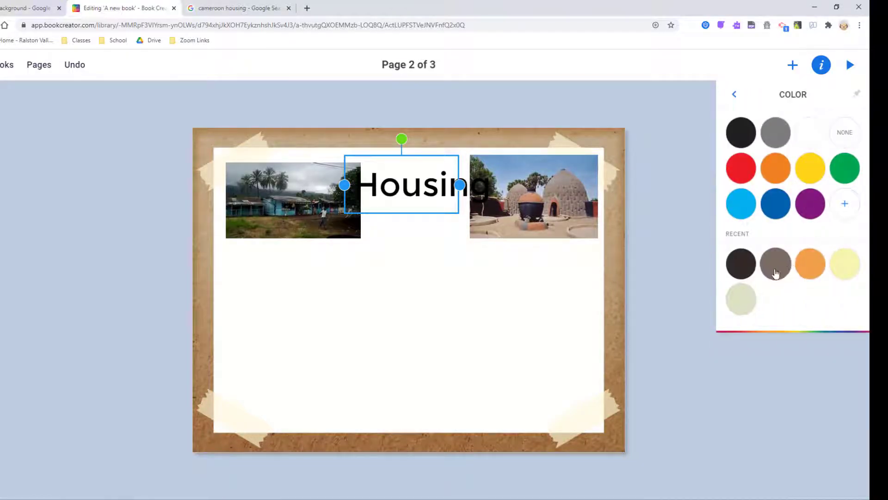
pyautogui.click(741, 300)
pyautogui.moveTo(459, 185); pyautogui.dragTo(496, 185)
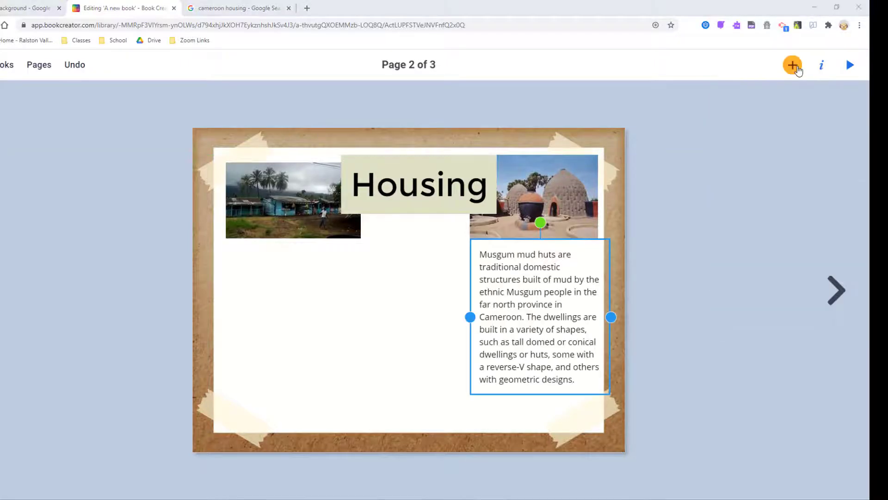
pyautogui.click(796, 68)
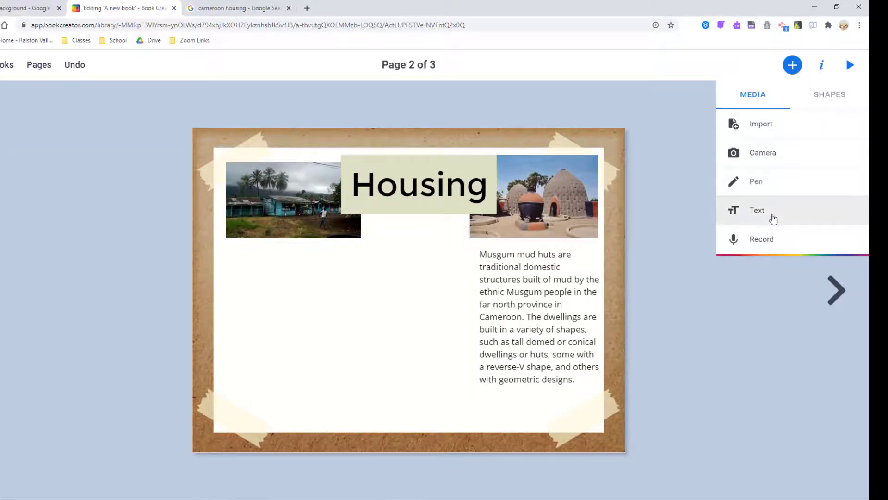
# - Paste the French prefabricated-housing caption under the left photo and shade the Musgum paragraph pale green
pyautogui.click(773, 214)
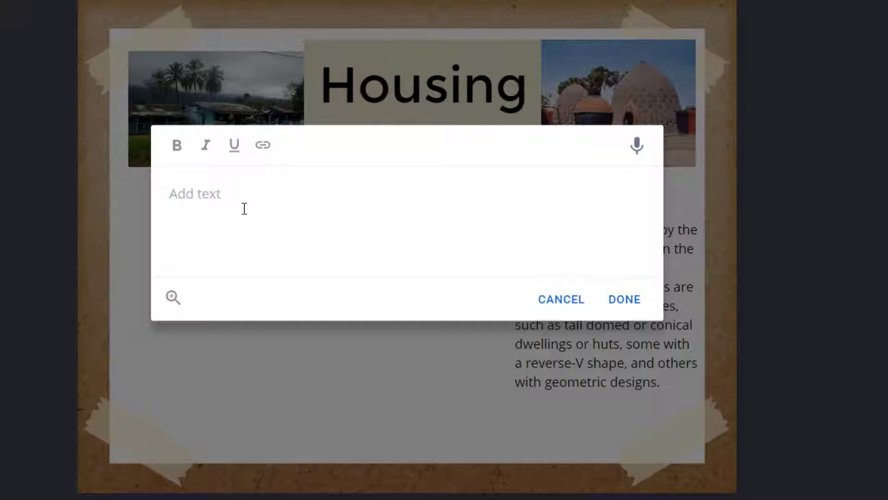
pyautogui.write('Dans les zones urbaines, les maisons préfabriquées sont courantes.')
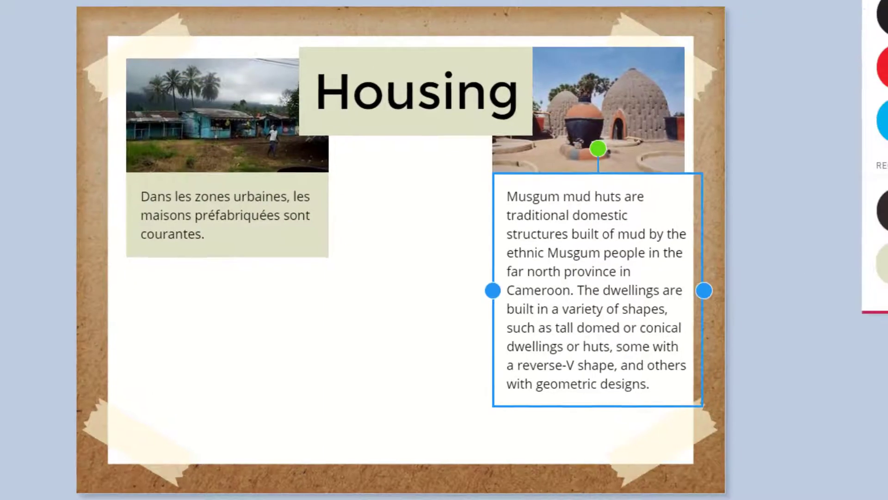
pyautogui.click(763, 297)
pyautogui.click(668, 327)
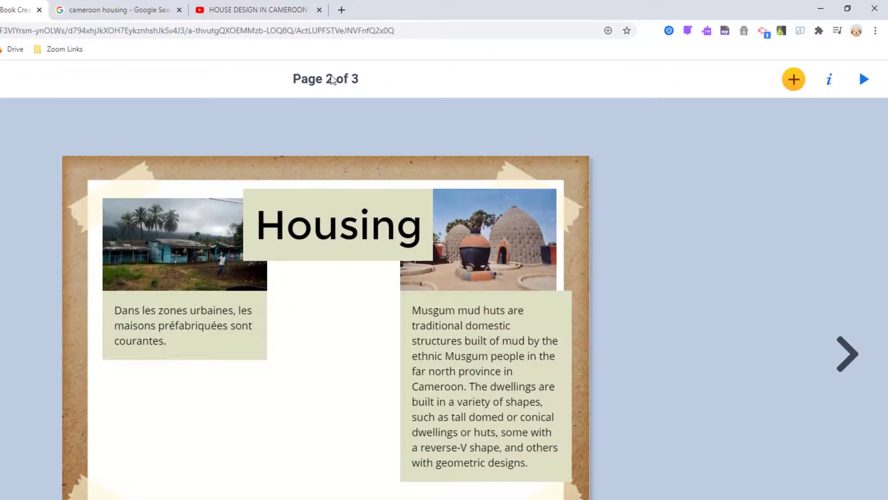
# - Copy the web address of the YouTube 'HOUSE DESIGN IN CAMEROON' video
pyautogui.click(243, 5)
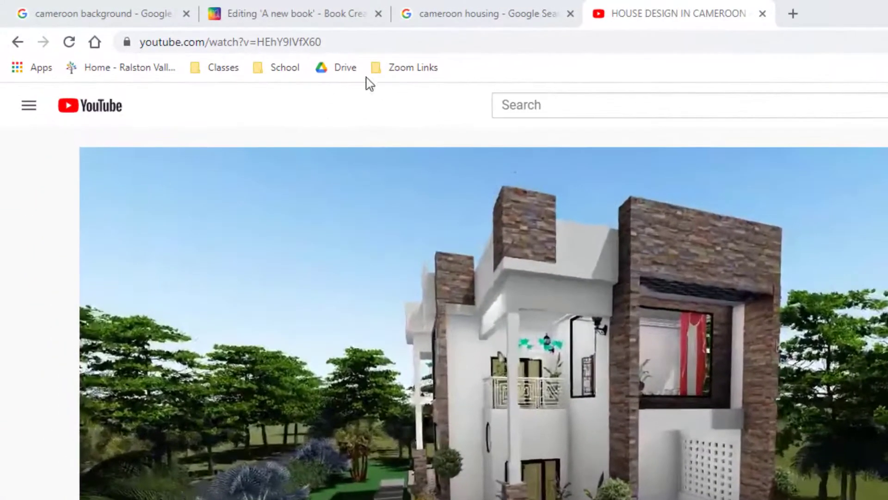
pyautogui.click(377, 50)
pyautogui.rightClick(244, 48)
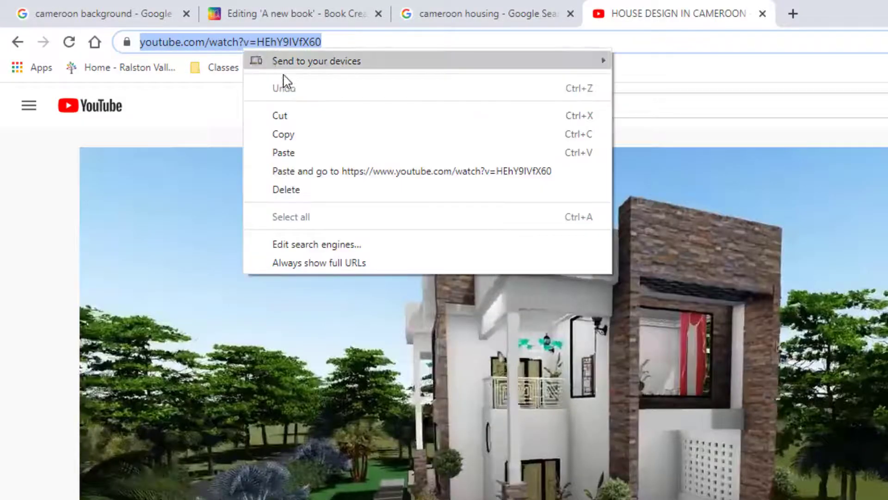
pyautogui.click(304, 137)
# - Embed the copied YouTube video address in the book and confirm the web link
pyautogui.click(322, 21)
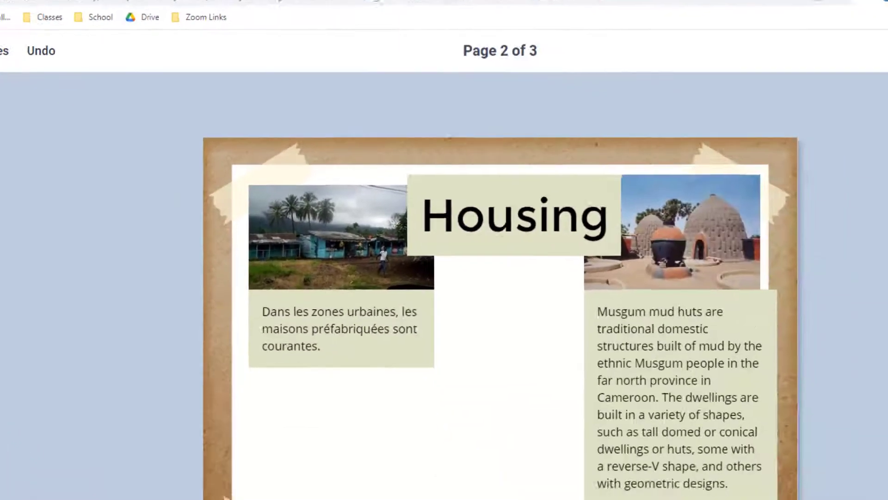
pyautogui.click(795, 16)
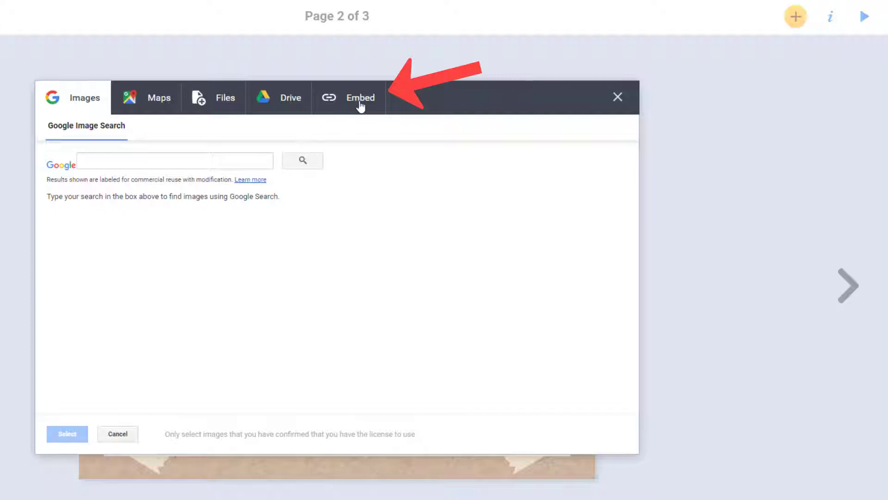
pyautogui.click(361, 106)
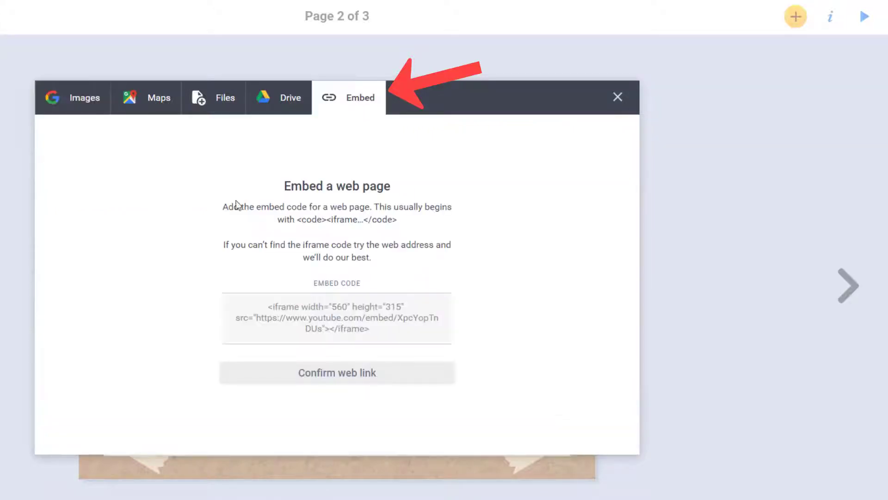
pyautogui.click(372, 318)
pyautogui.rightClick(371, 319)
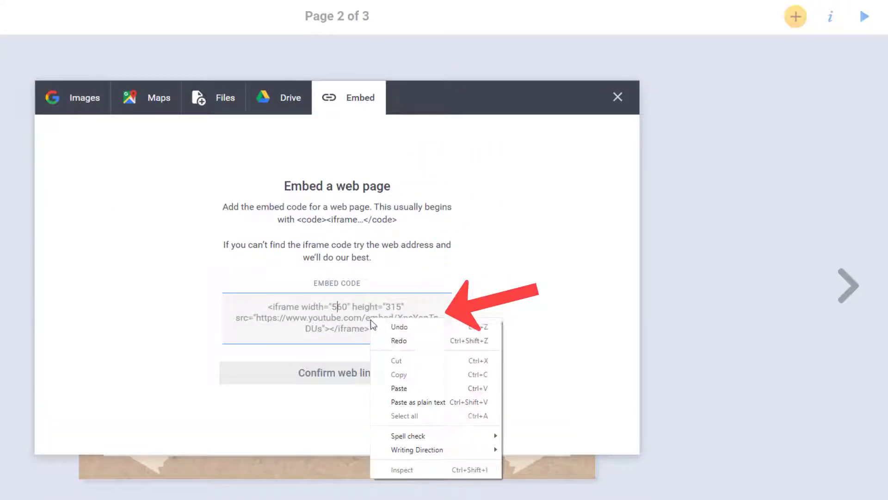
pyautogui.click(400, 388)
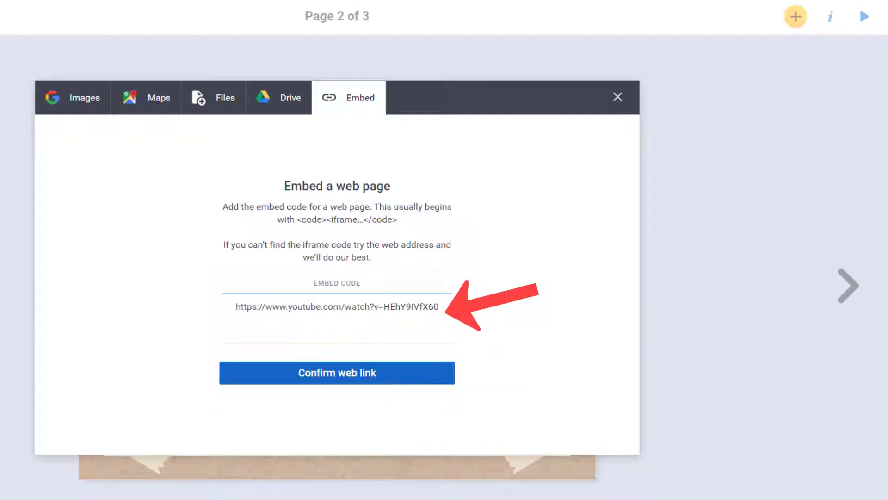
pyautogui.click(347, 380)
# - Title the embedded video 'Modern HOUSE DESIGN IN CAMEROON' and add it to page 2
pyautogui.click(245, 376)
pyautogui.write('Modern')
pyautogui.press('BackSpace')
pyautogui.press('BackSpace')
pyautogui.press('BackSpace')
pyautogui.press('BackSpace')
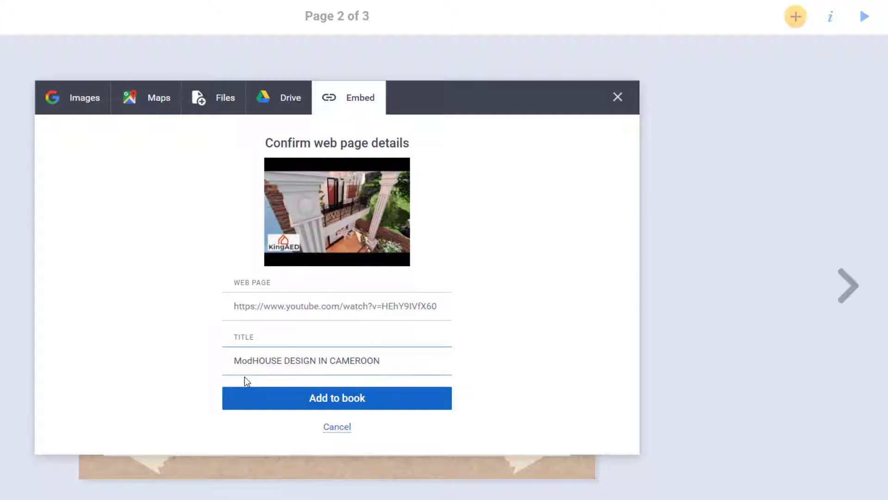
pyautogui.write('dern H')
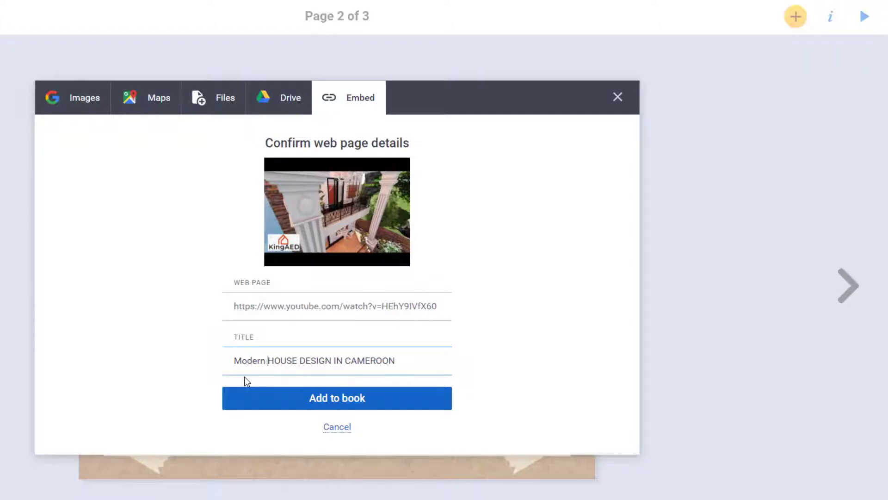
pyautogui.press('BackSpace')
pyautogui.click(344, 404)
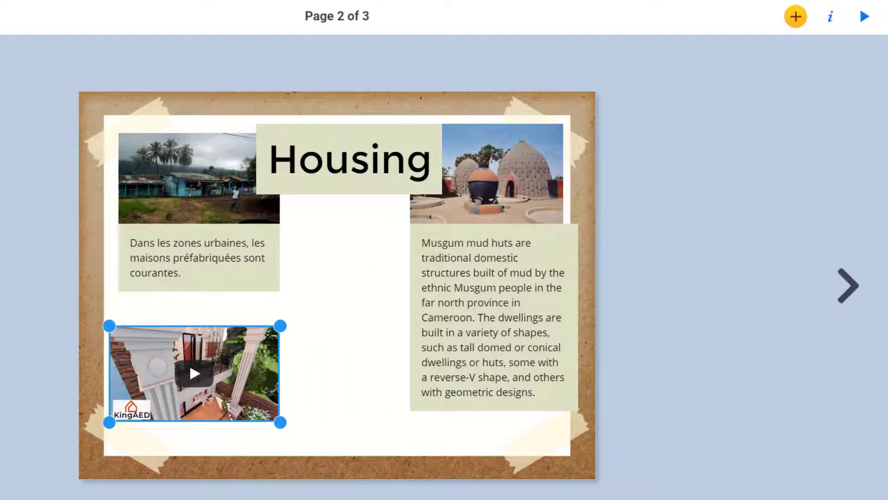
# - Record a spoken narration and keep it as a sound clip on the Housing page
pyautogui.click(796, 21)
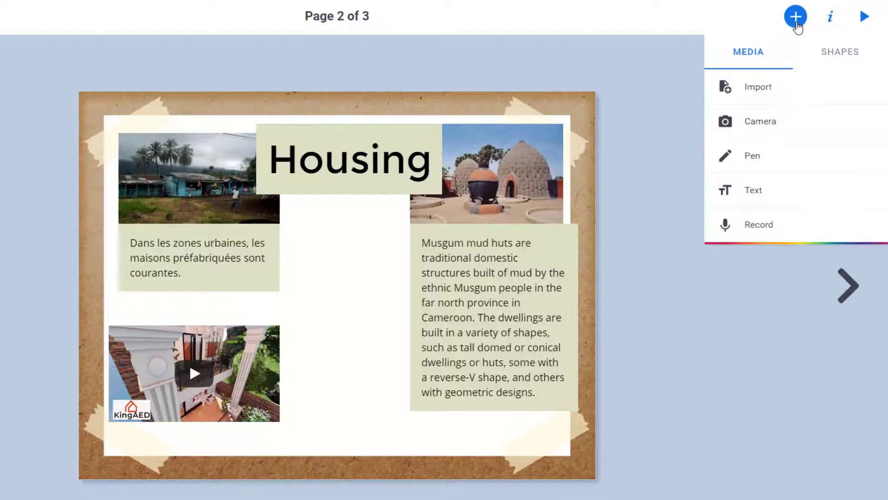
pyautogui.click(753, 226)
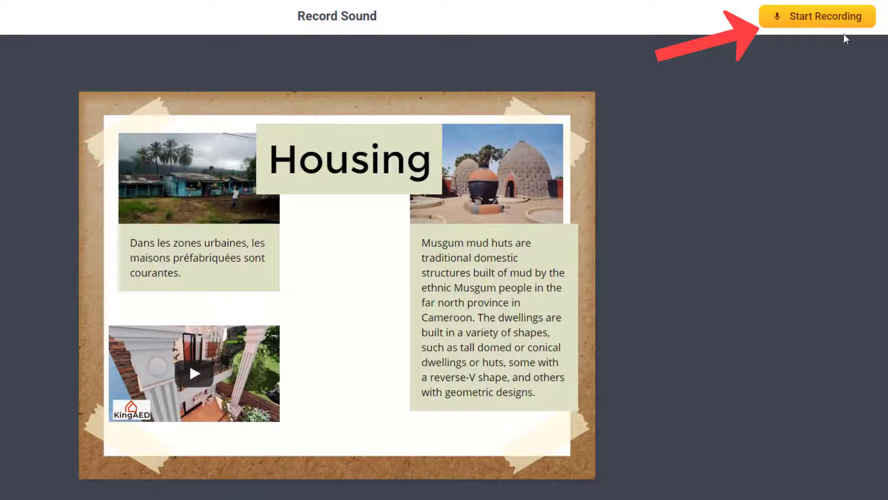
pyautogui.click(835, 24)
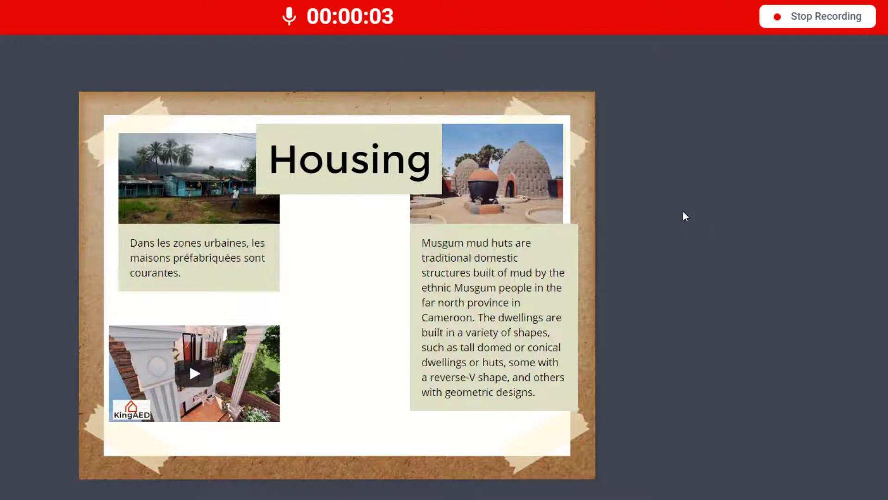
pyautogui.click(816, 19)
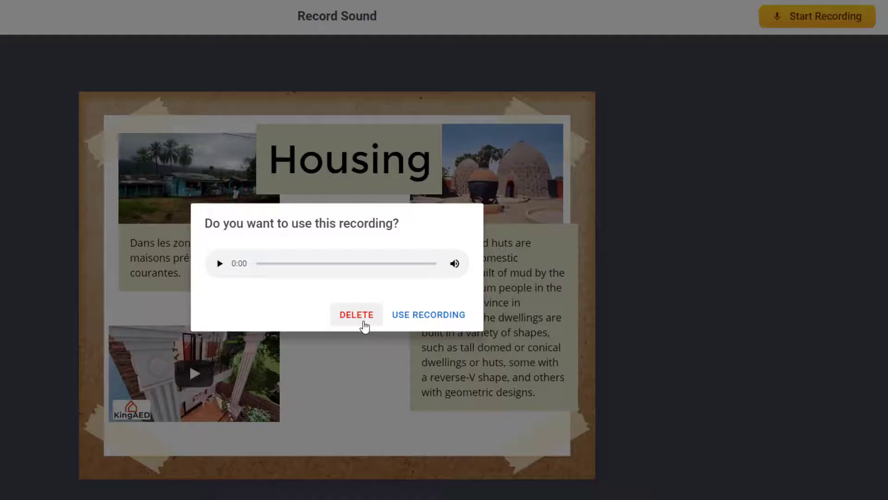
pyautogui.click(444, 324)
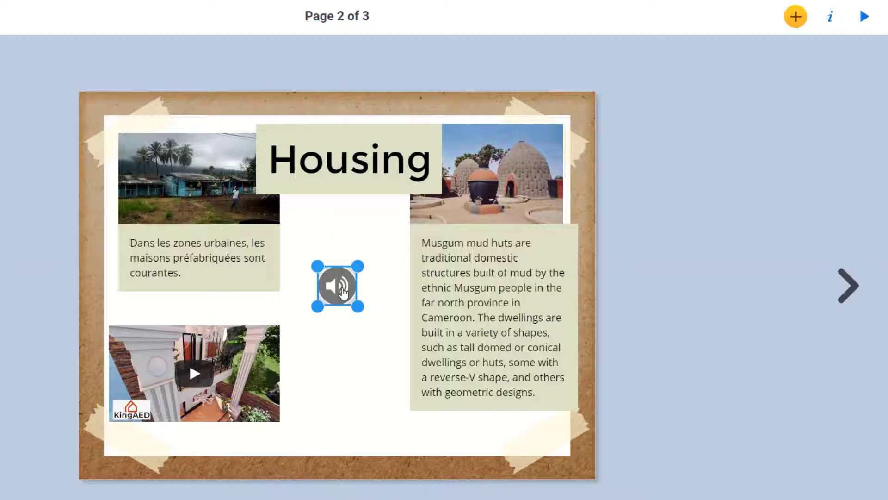
# - Place the speaker icon between the two captions and add a new blank fourth page
pyautogui.moveTo(335, 290); pyautogui.dragTo(357, 279)
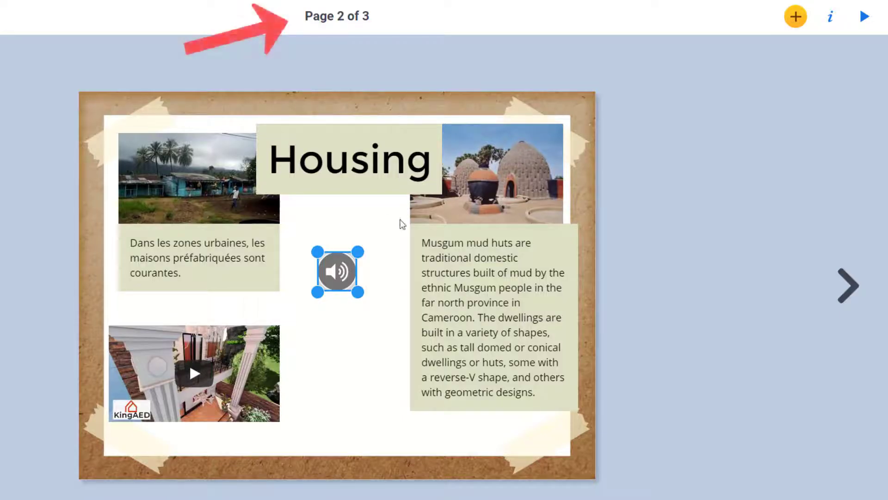
pyautogui.click(850, 285)
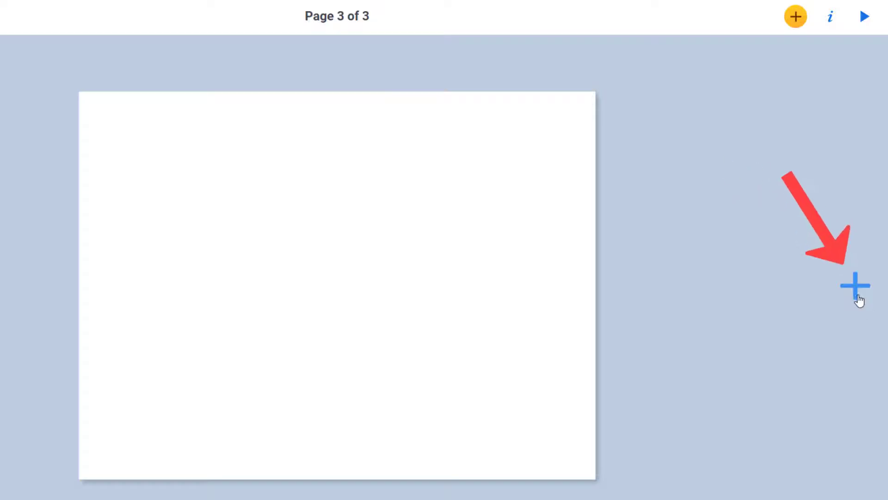
pyautogui.click(856, 287)
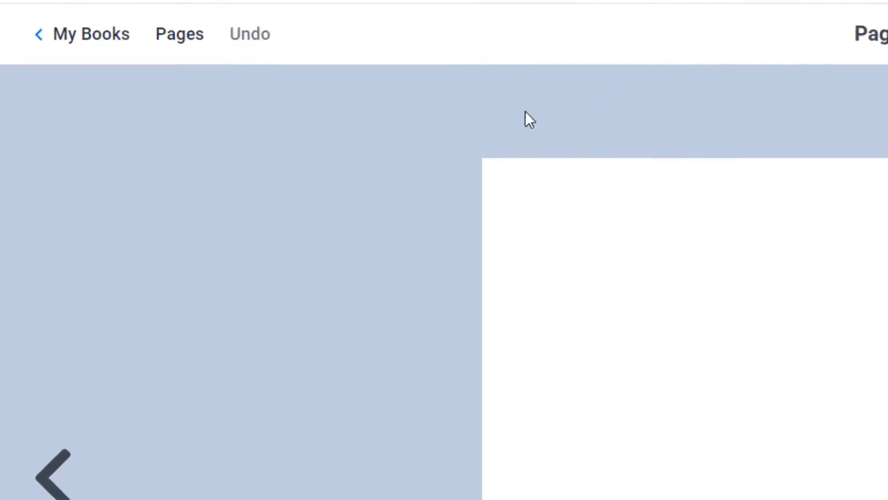
# - Permanently delete the extra blank last page from the pages overview
pyautogui.click(186, 42)
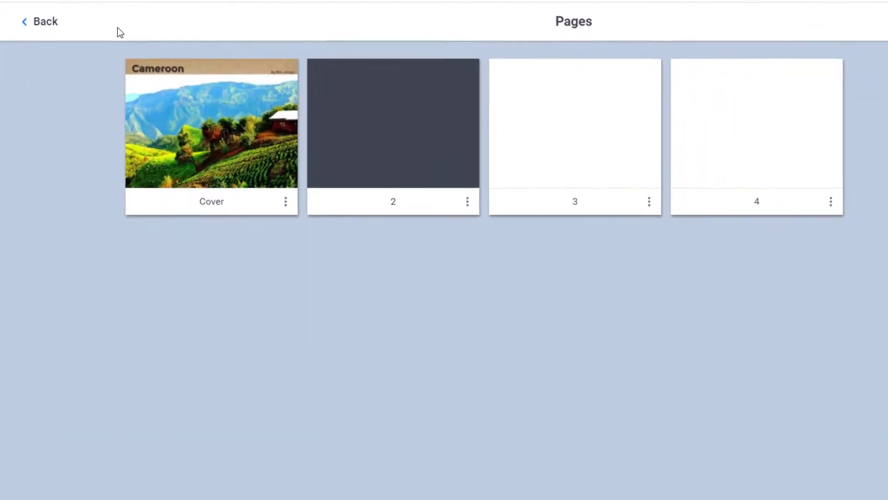
pyautogui.click(831, 201)
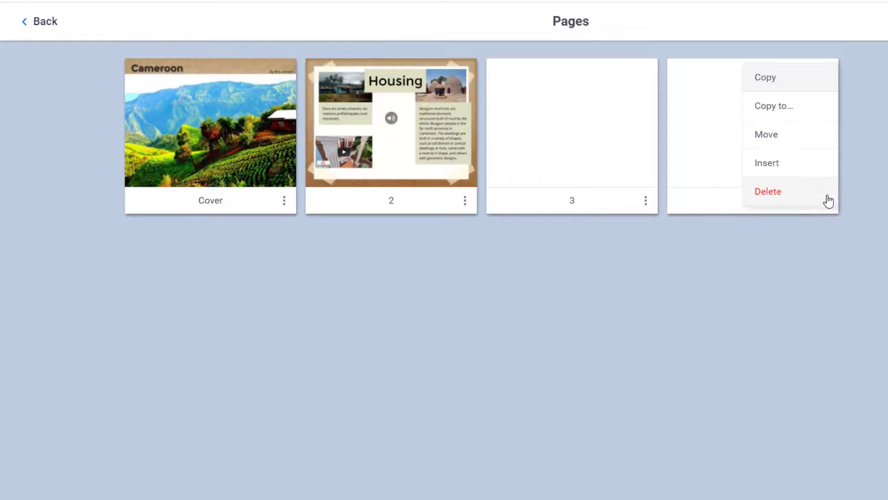
pyautogui.click(777, 196)
pyautogui.click(683, 313)
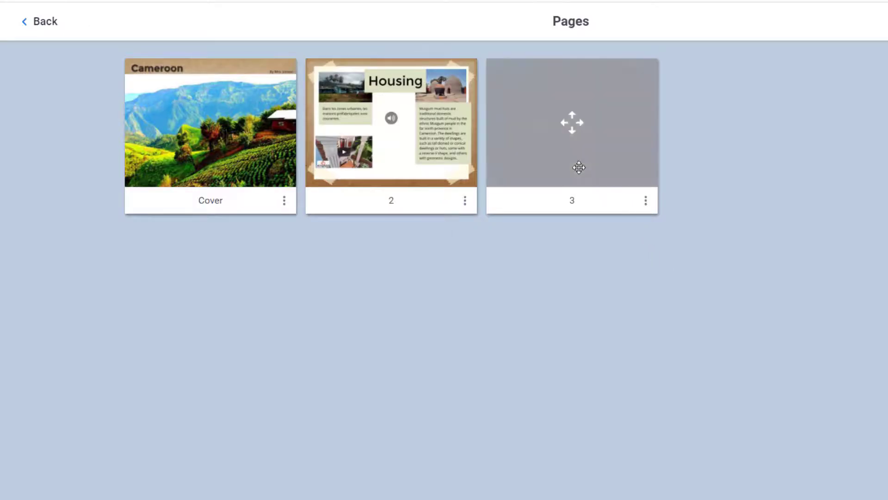
# - Duplicate the Housing page and open the copy as page 3
pyautogui.moveTo(421, 162)
pyautogui.mouseDown()
pyautogui.moveTo(620, 159)
pyautogui.moveTo(430, 162)
pyautogui.mouseUp()
pyautogui.click(464, 200)
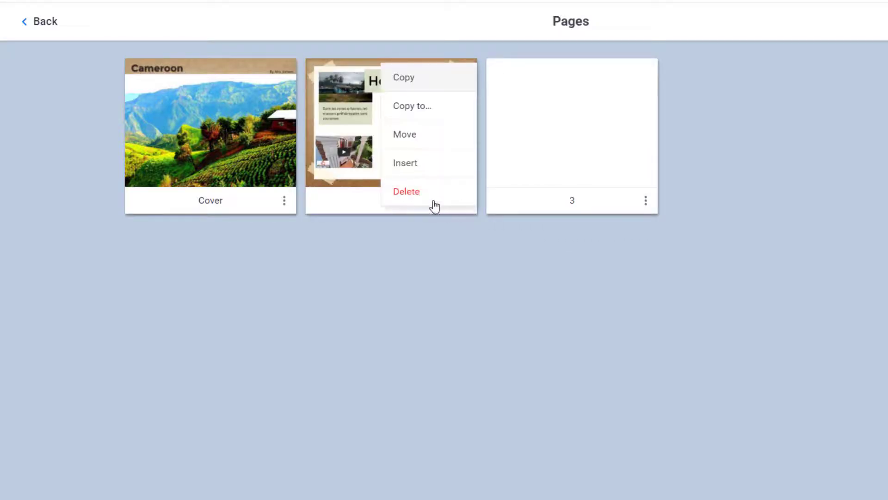
pyautogui.click(422, 93)
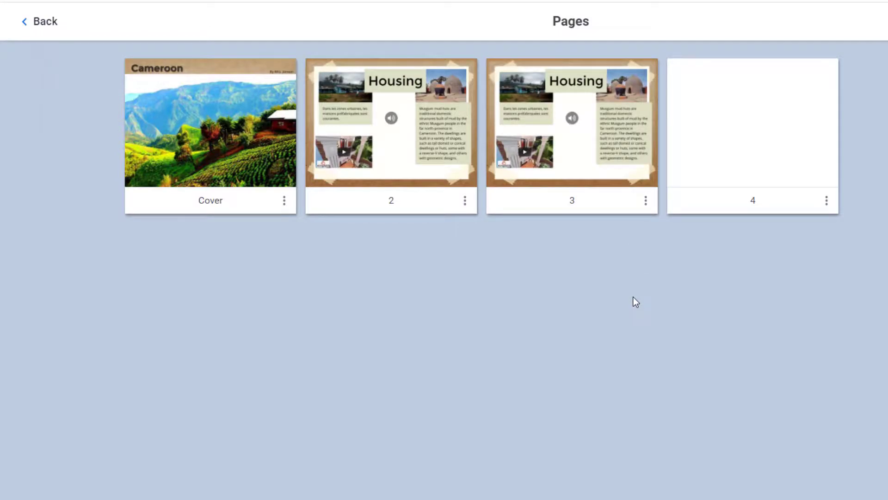
pyautogui.click(49, 30)
pyautogui.click(49, 301)
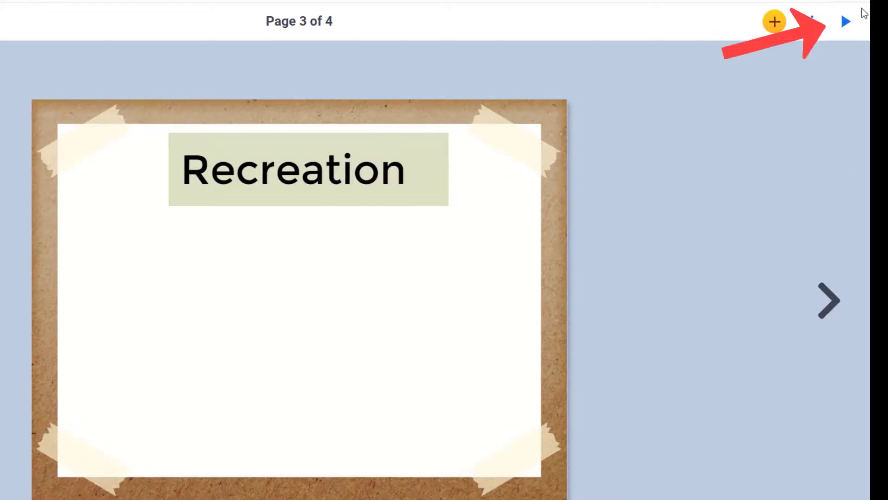
# - Preview the Cameroon book in the reader through to the end, then return to the editor
pyautogui.click(846, 21)
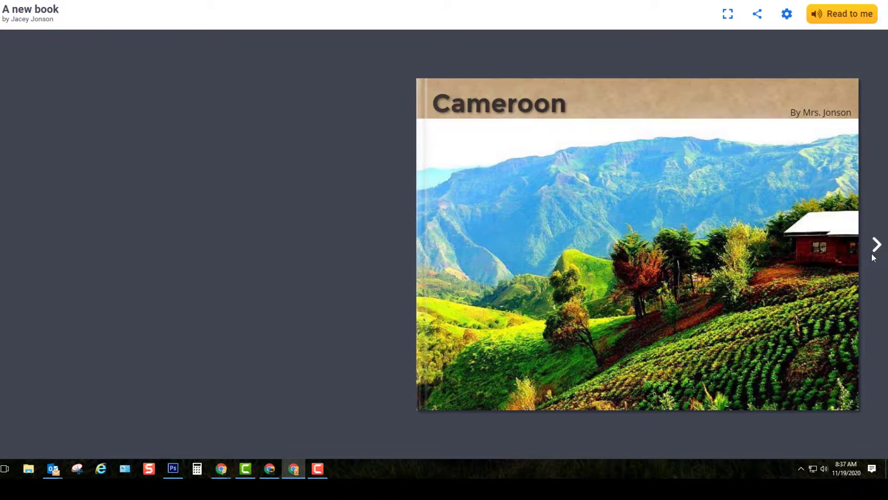
pyautogui.click(875, 252)
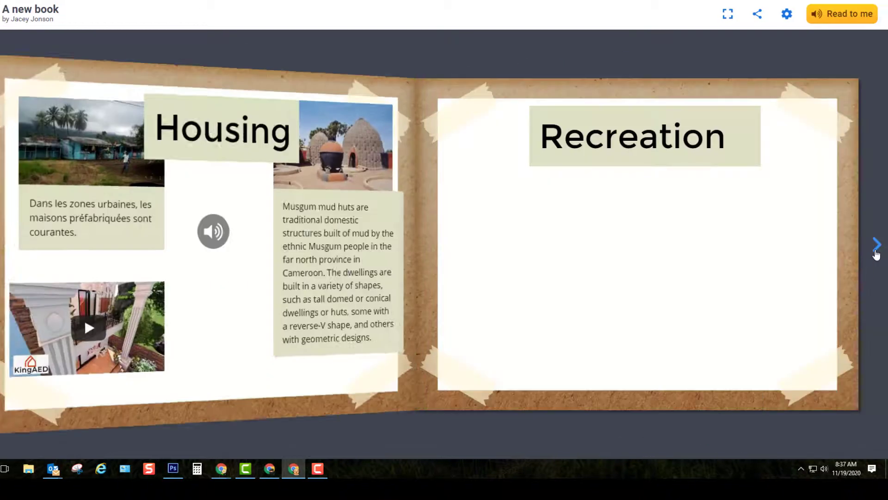
pyautogui.click(876, 253)
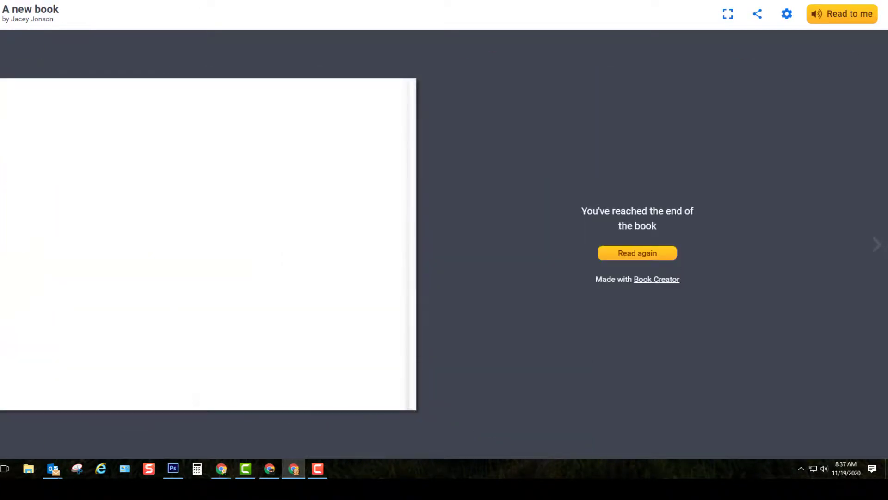
pyautogui.press('Left')
pyautogui.press('Escape')
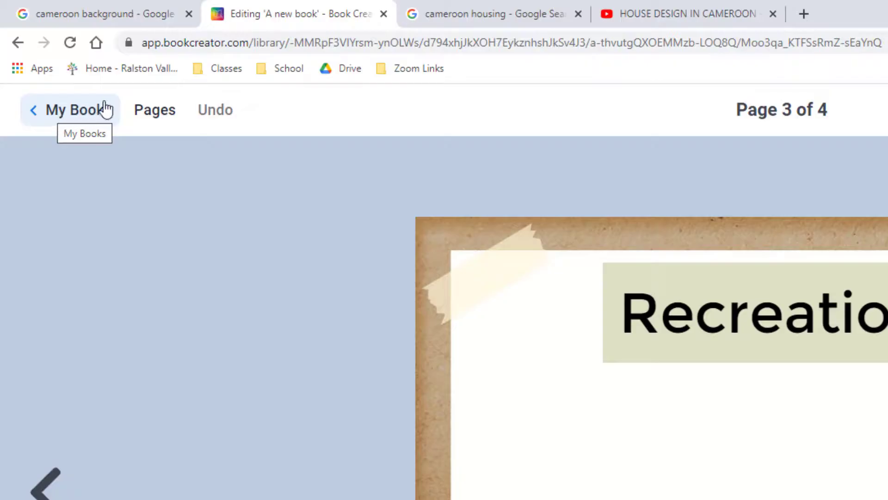
# - Close the editor tab, search 'book creator' in a new tab, and sign in
pyautogui.click(384, 14)
pyautogui.click(602, 14)
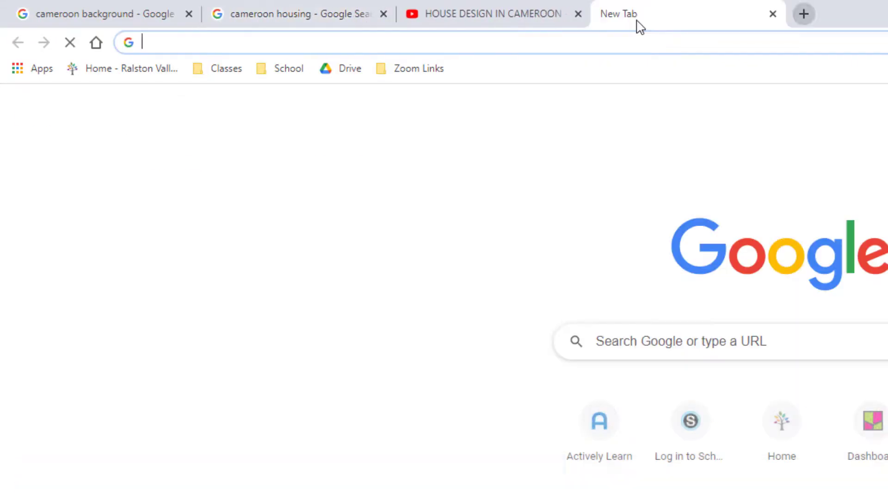
pyautogui.write('book creator')
pyautogui.press('Return')
pyautogui.click(429, 261)
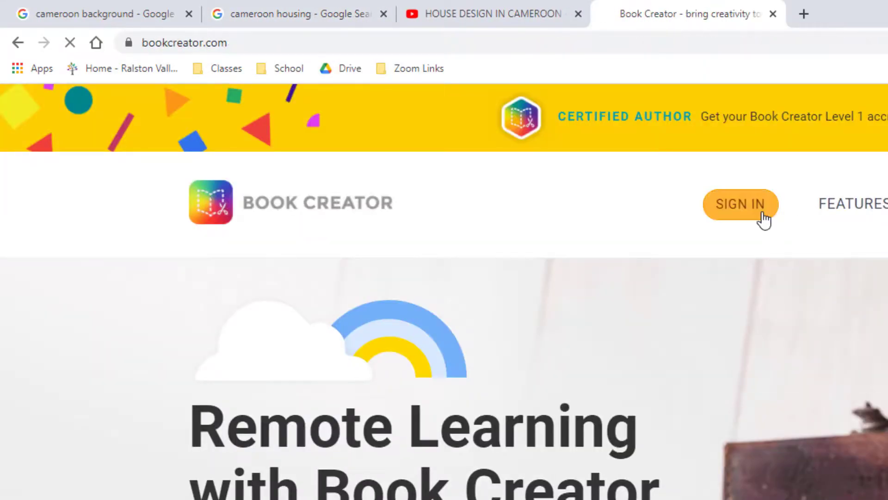
pyautogui.click(742, 206)
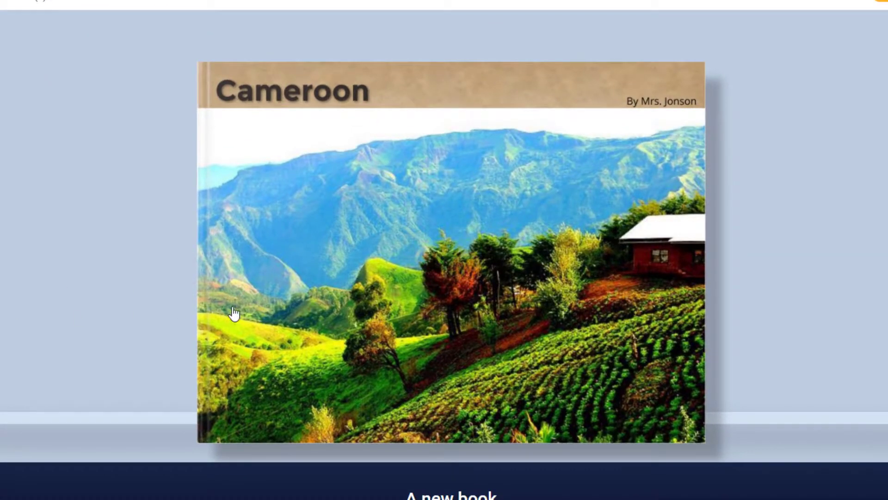
# - Reopen the Cameroon book for editing and page forward to the Recreation page, 3 of 4
pyautogui.moveTo(440, 275)
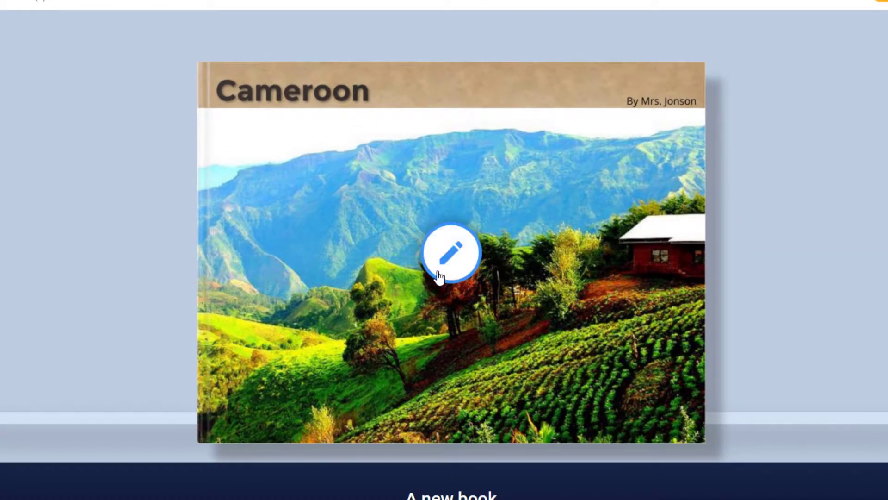
pyautogui.click(462, 263)
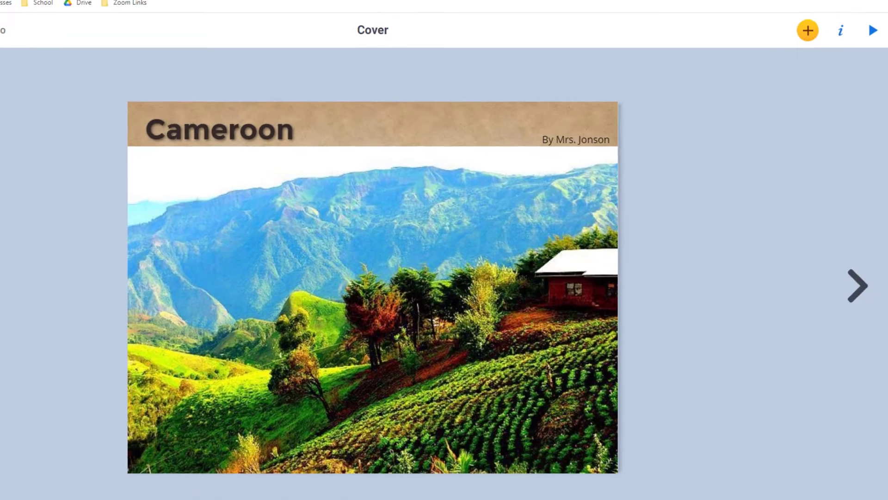
pyautogui.click(857, 296)
pyautogui.click(857, 297)
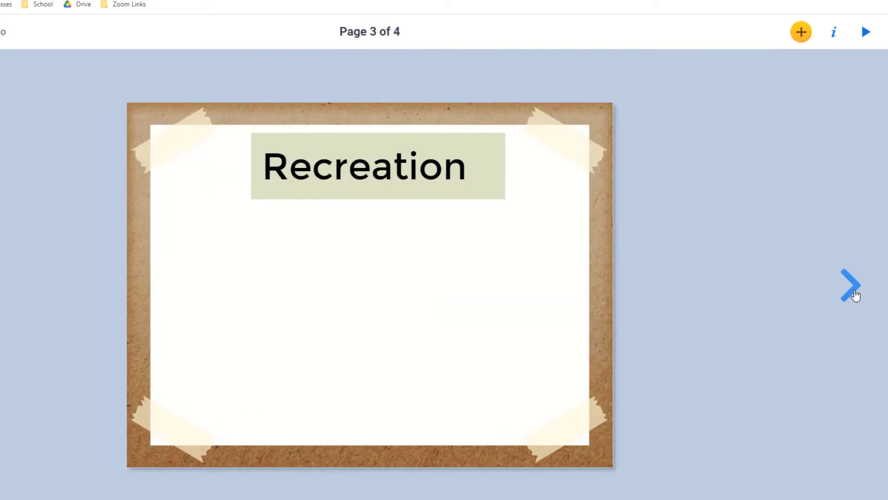